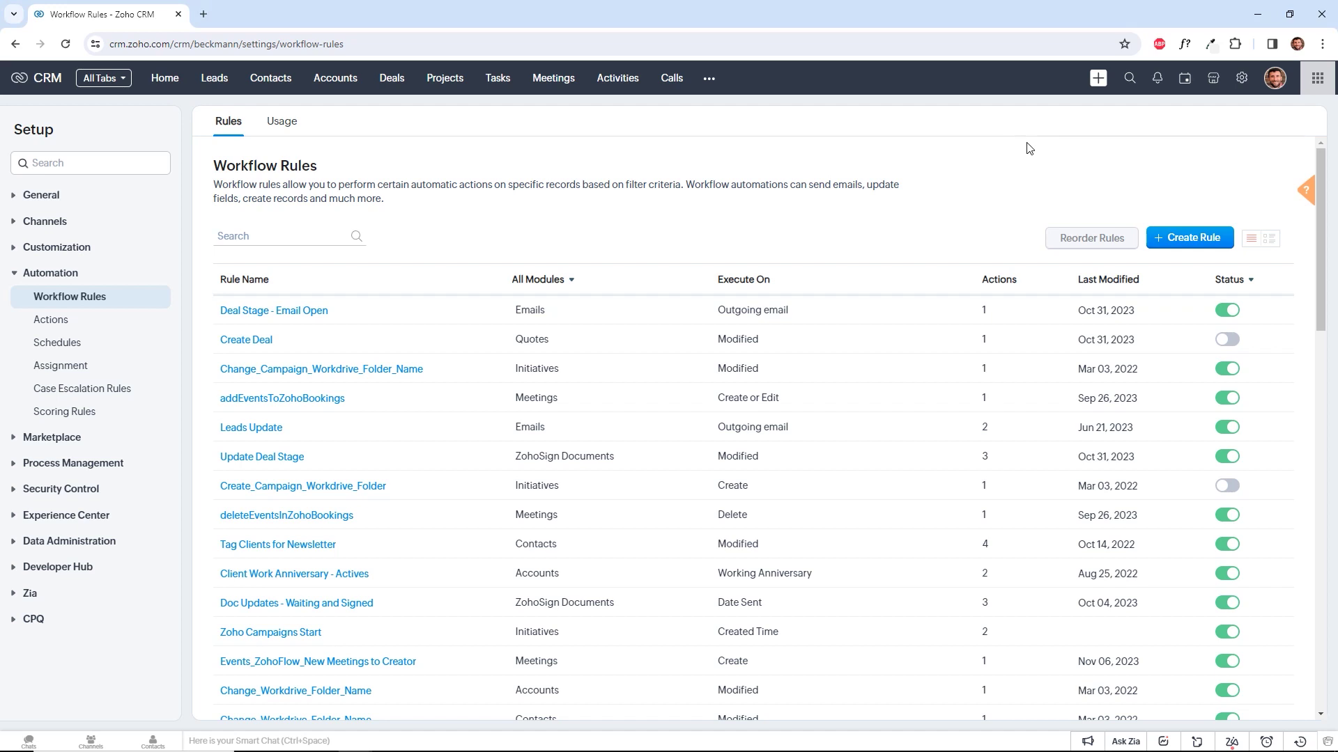
Go to Setup's workflow rules list and start a new rule.
left_click(1242, 79)
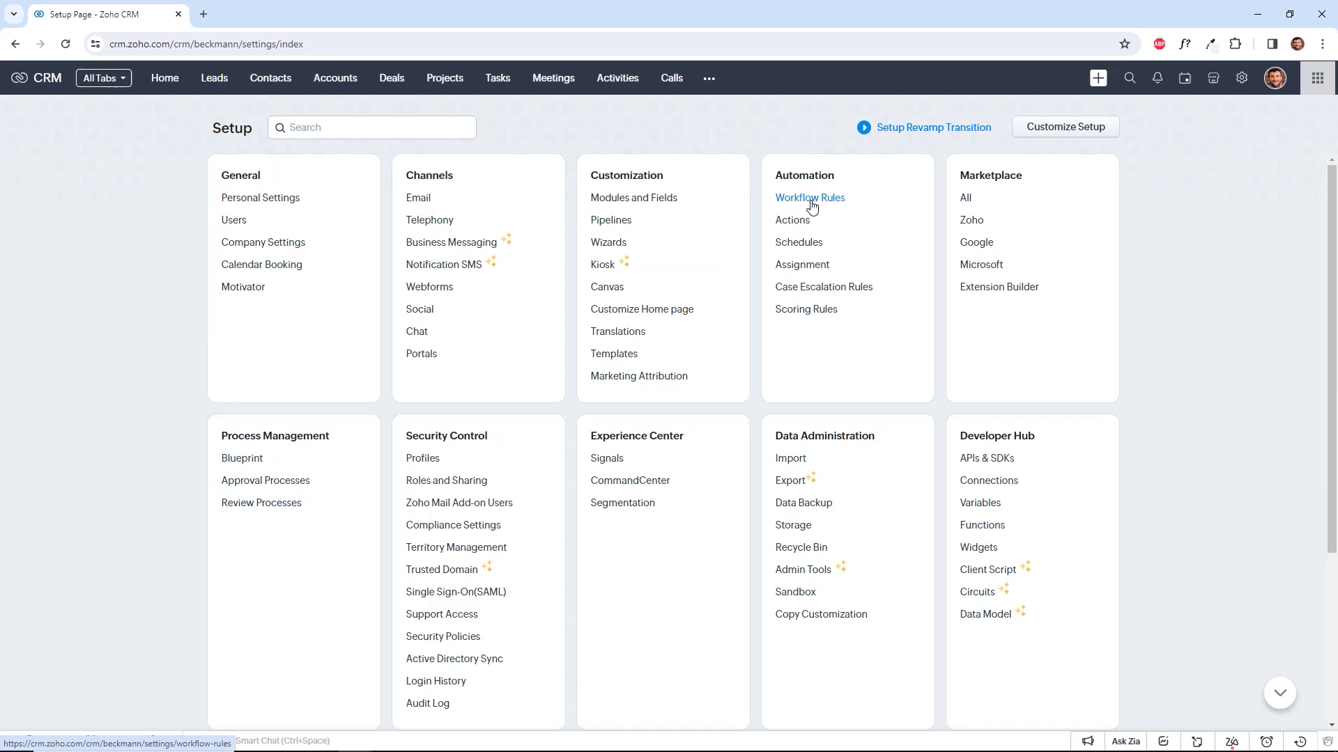
left_click(810, 200)
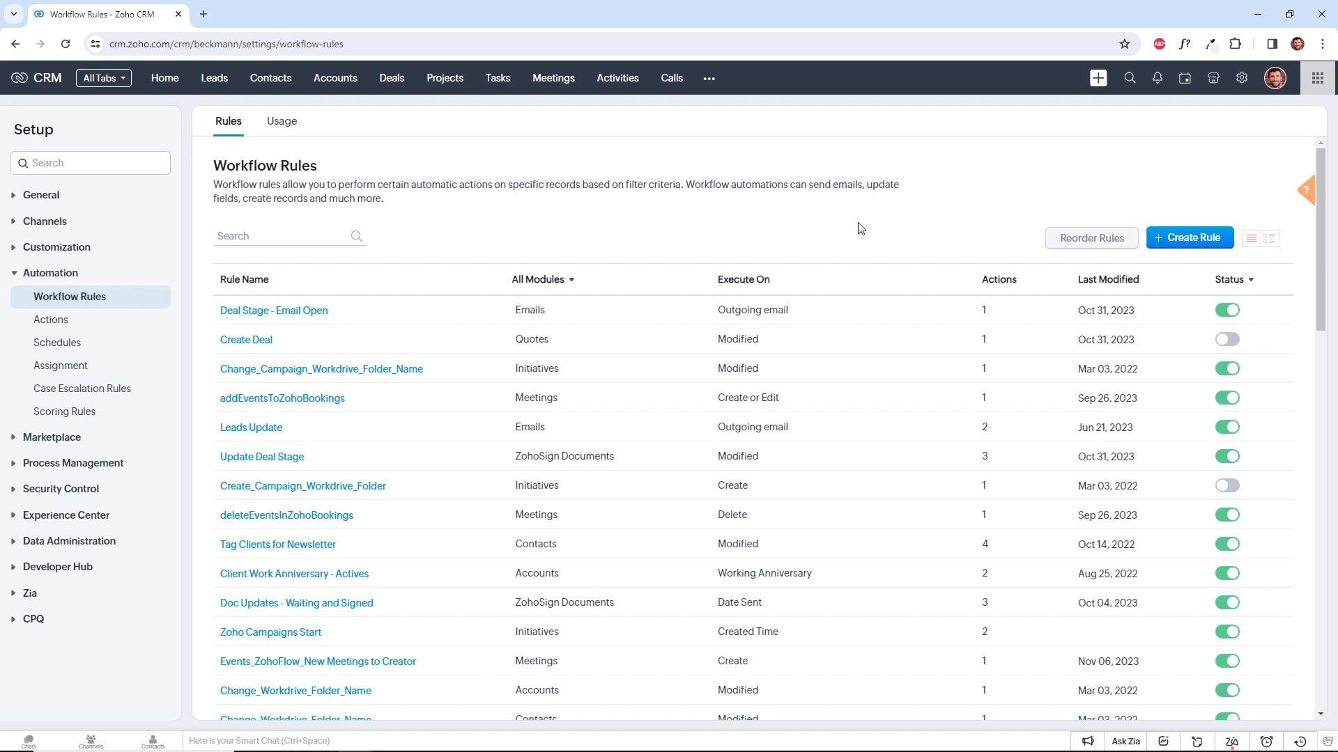
left_click(1180, 238)
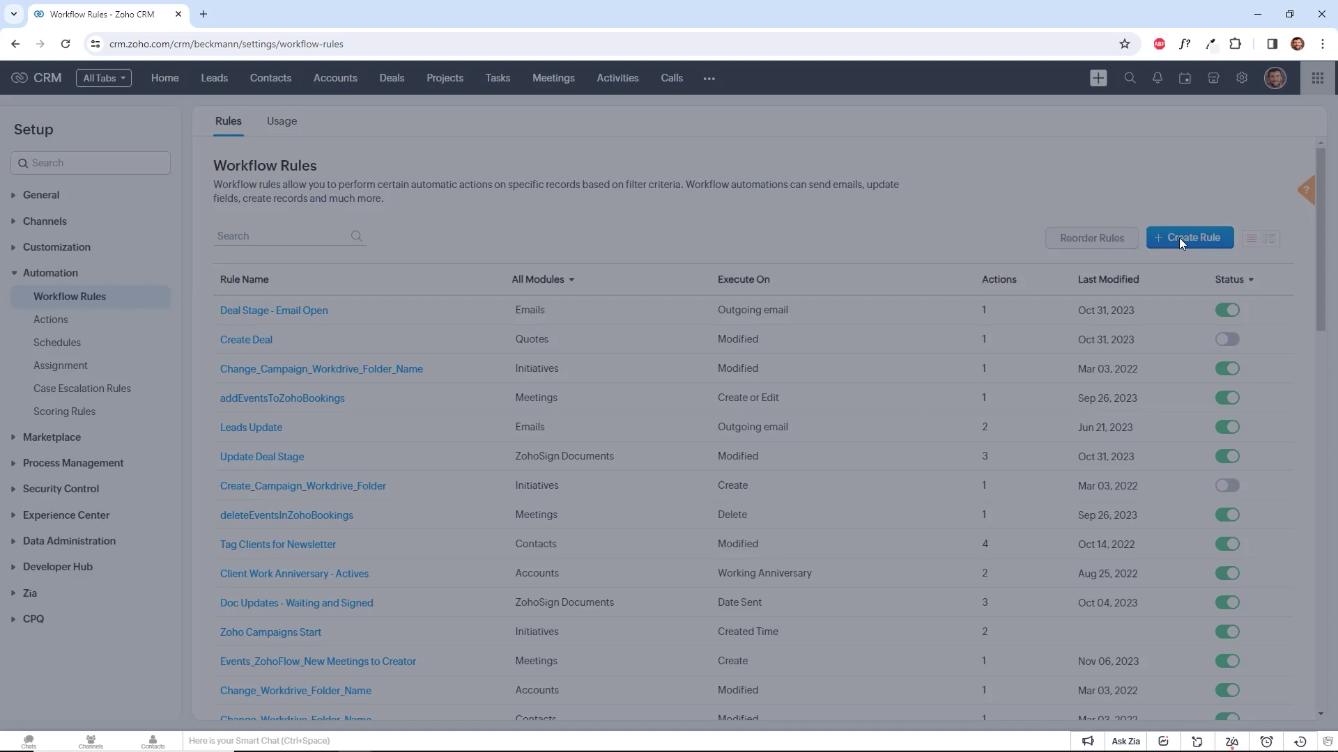
Set the rule's module to Leads and name it 'Engage New Webinar Leads'.
left_click(740, 132)
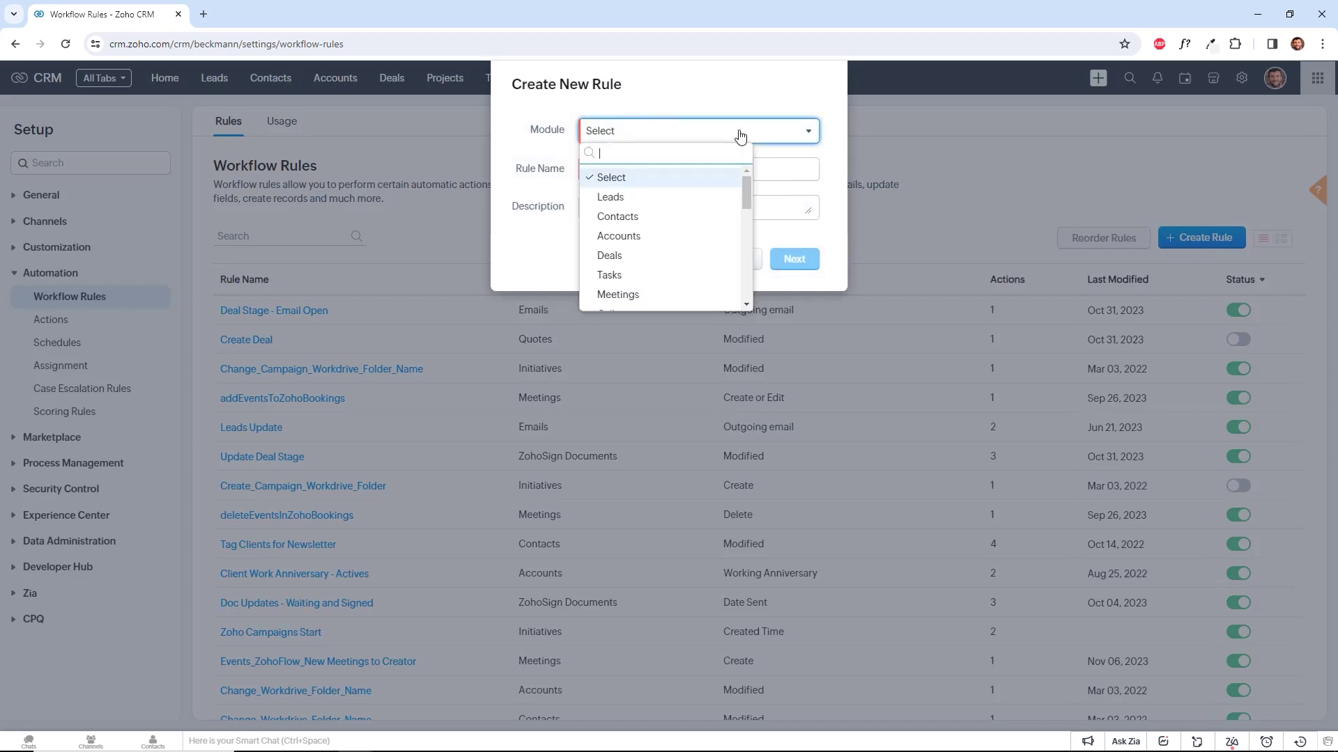
scroll(725, 199, "down", 3)
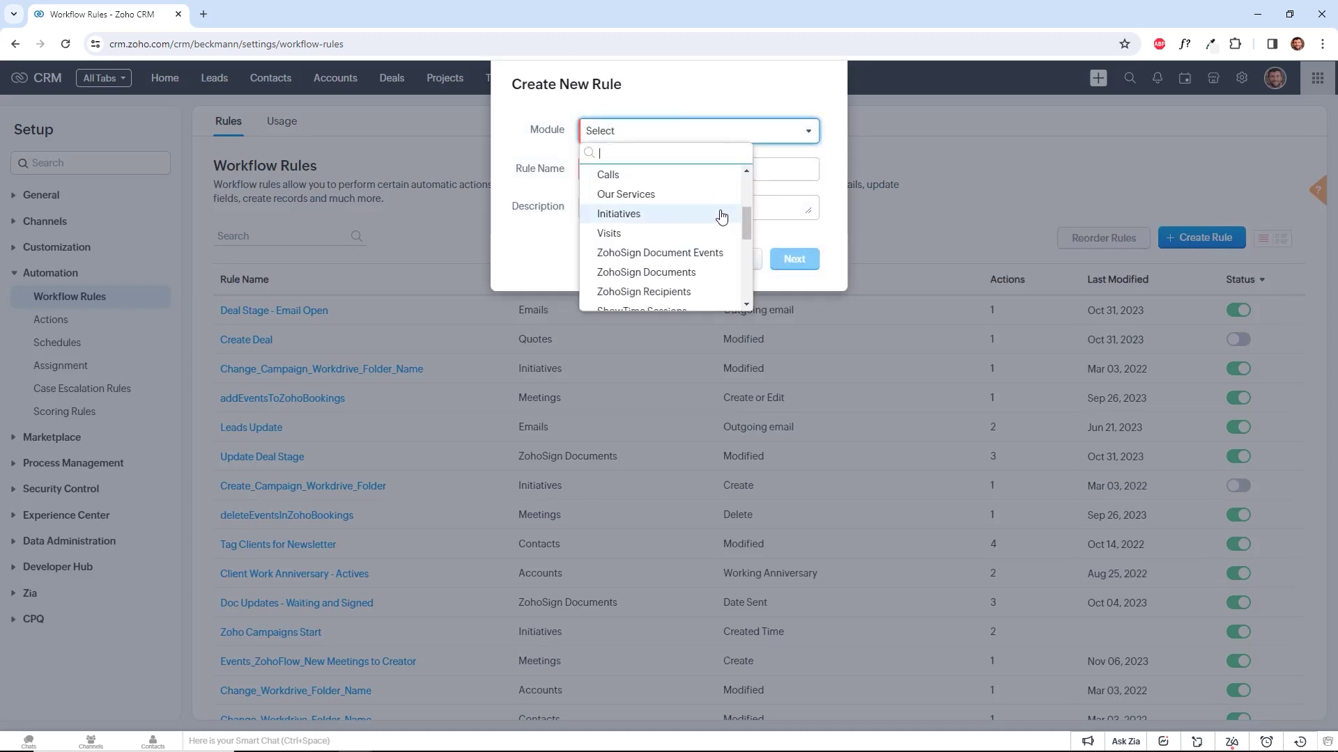
scroll(721, 216, "up", 3)
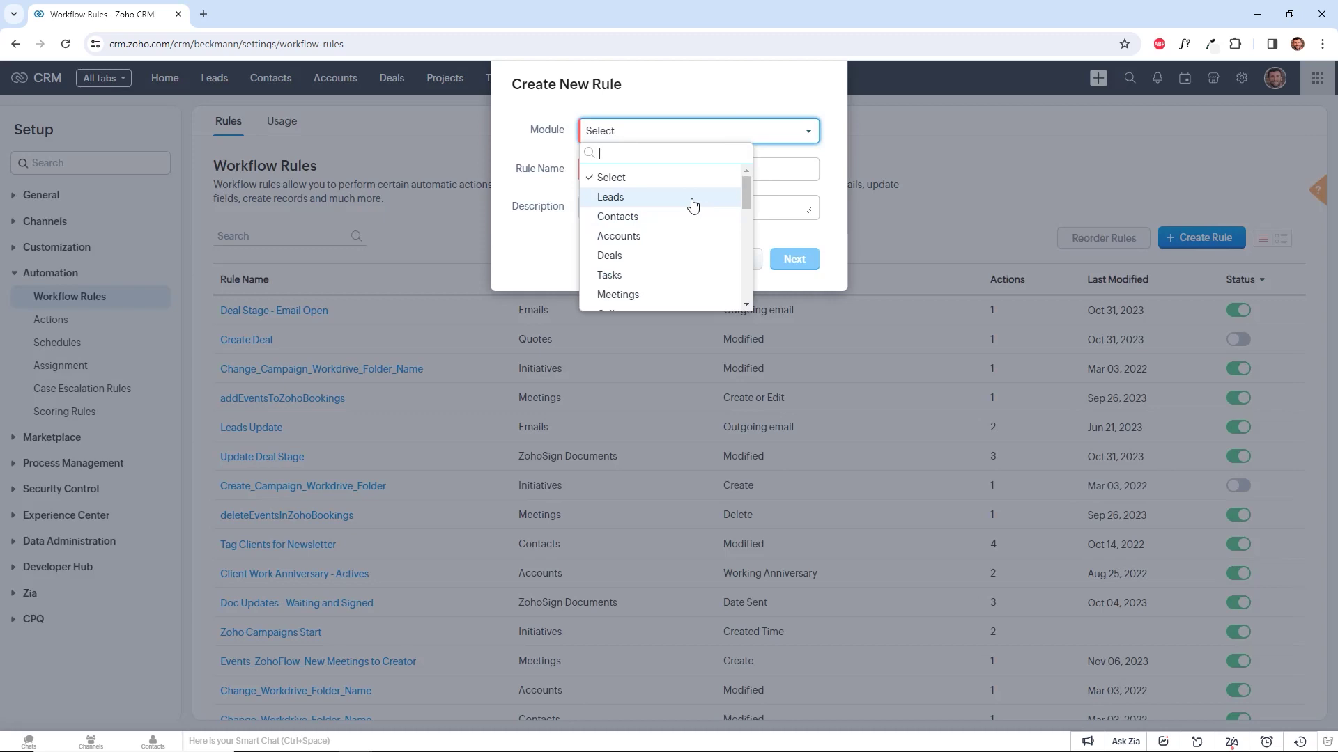
left_click(692, 202)
left_click(675, 174)
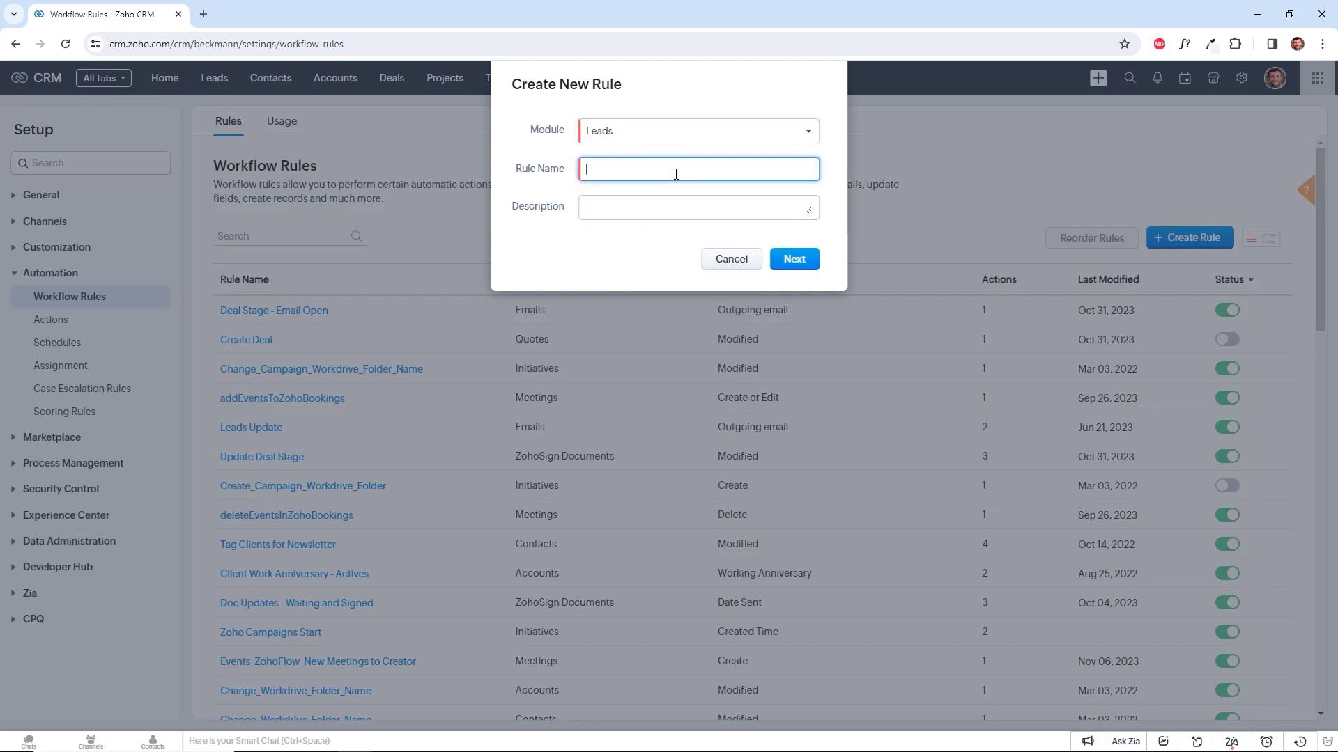
type("Engage New Webinar Leads")
Base the trigger on the record action Create, then continue to the conditions.
left_click(795, 265)
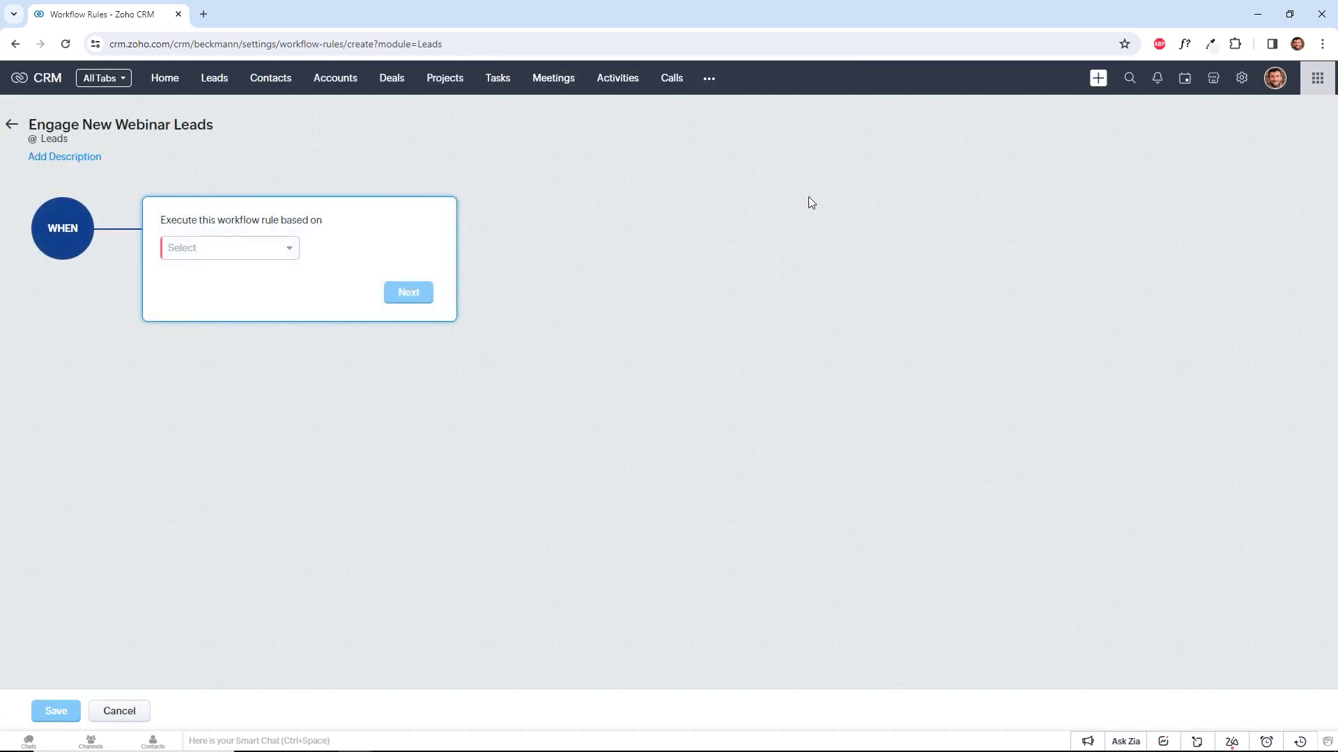
left_click(255, 249)
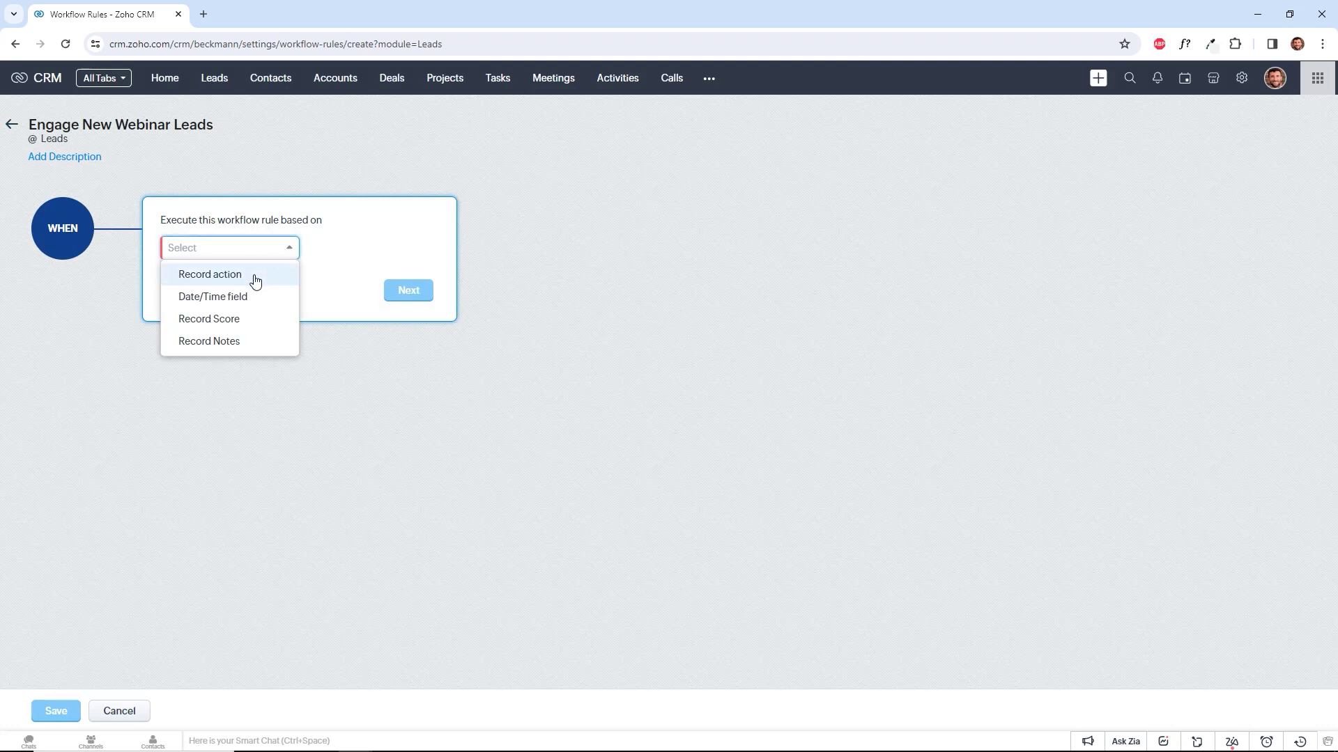
left_click(254, 280)
left_click(260, 293)
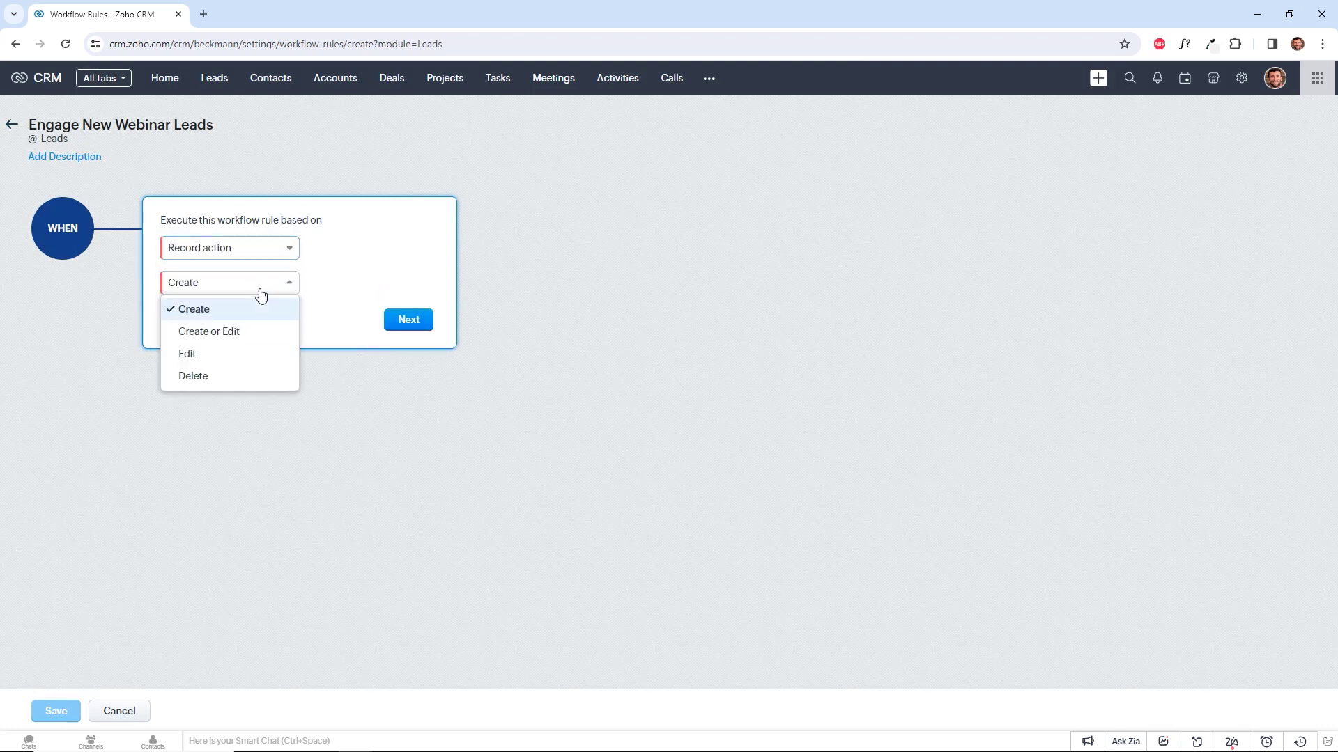
left_click(274, 309)
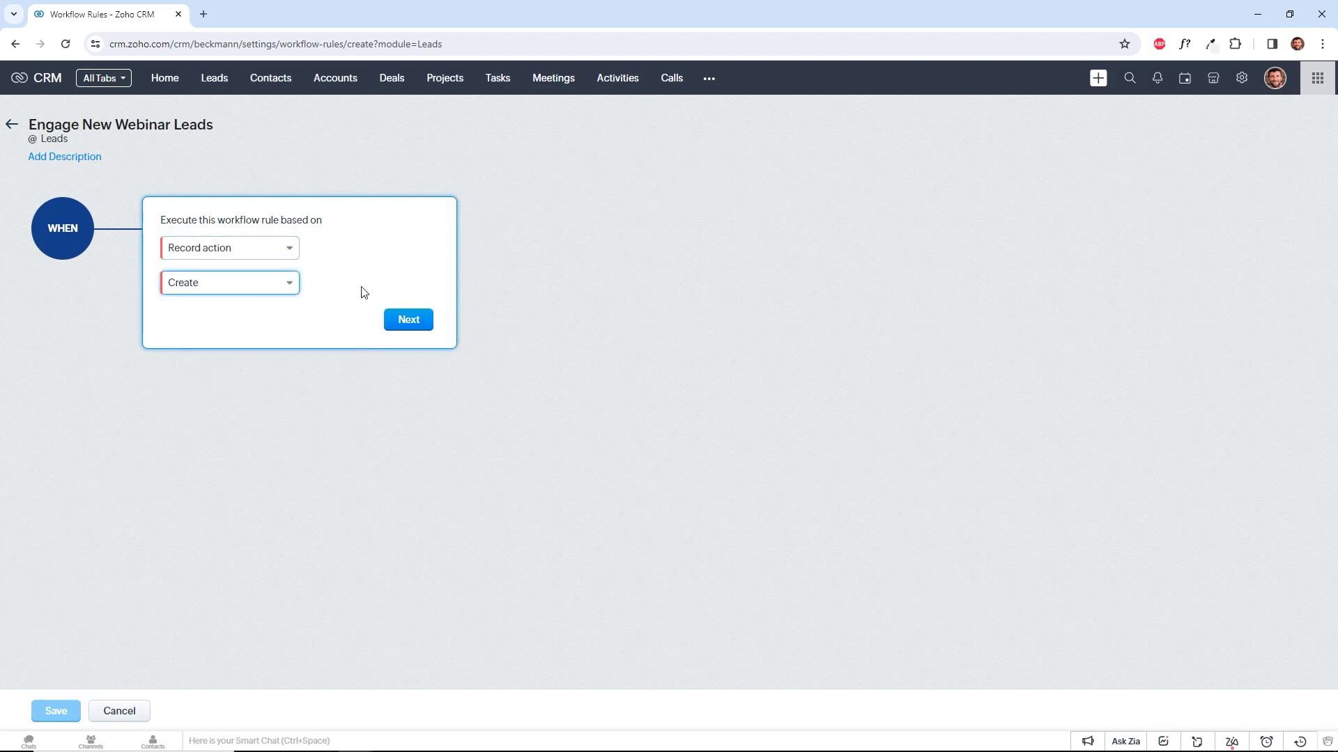
left_click(407, 321)
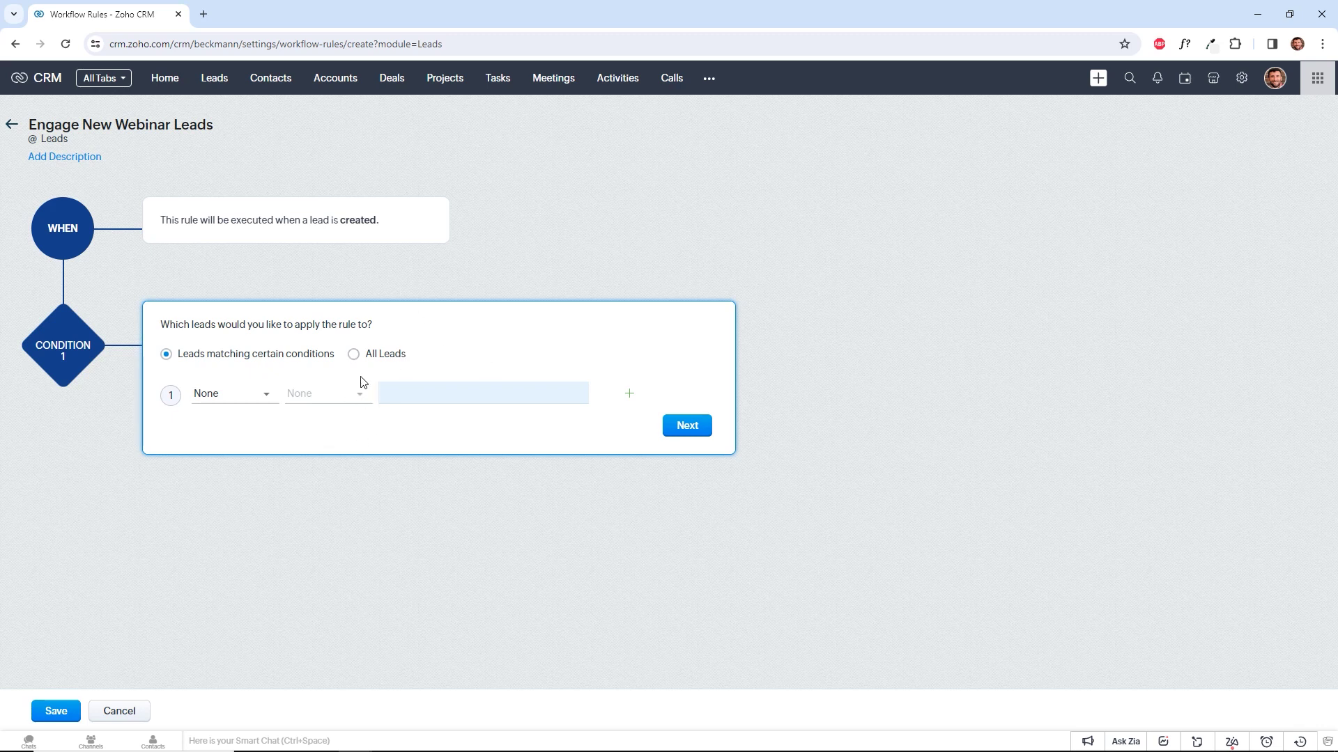
Set Condition 1 to Lead Source is Webinar.
left_click(257, 399)
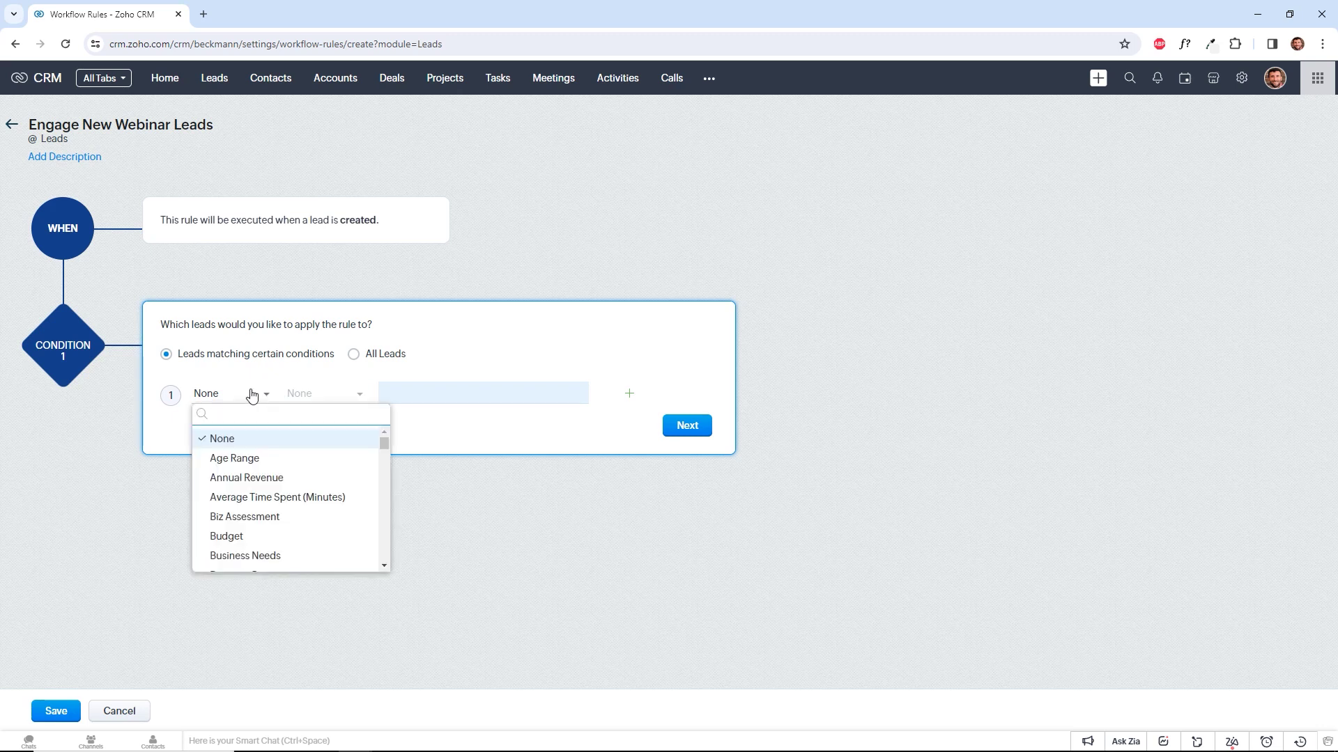
type("LEad src")
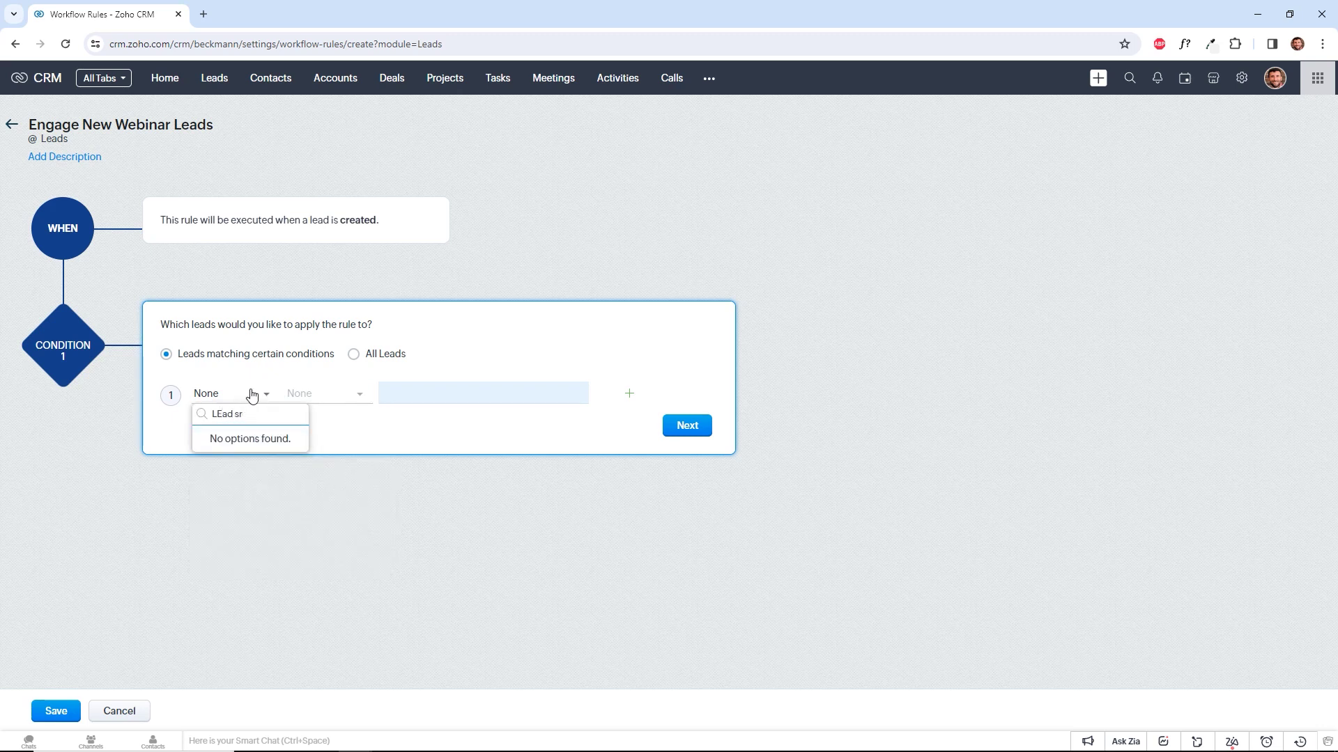
key("BackSpace")
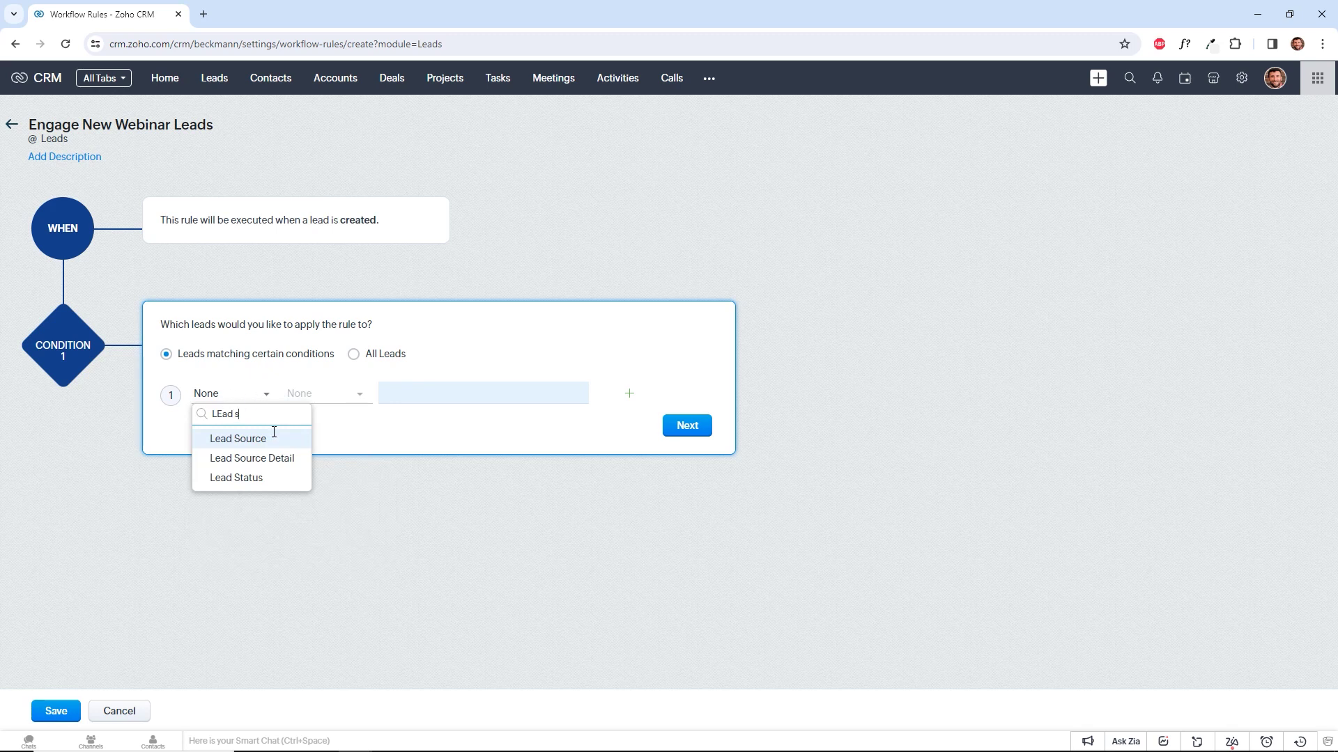
left_click(271, 440)
left_click(317, 398)
left_click(339, 436)
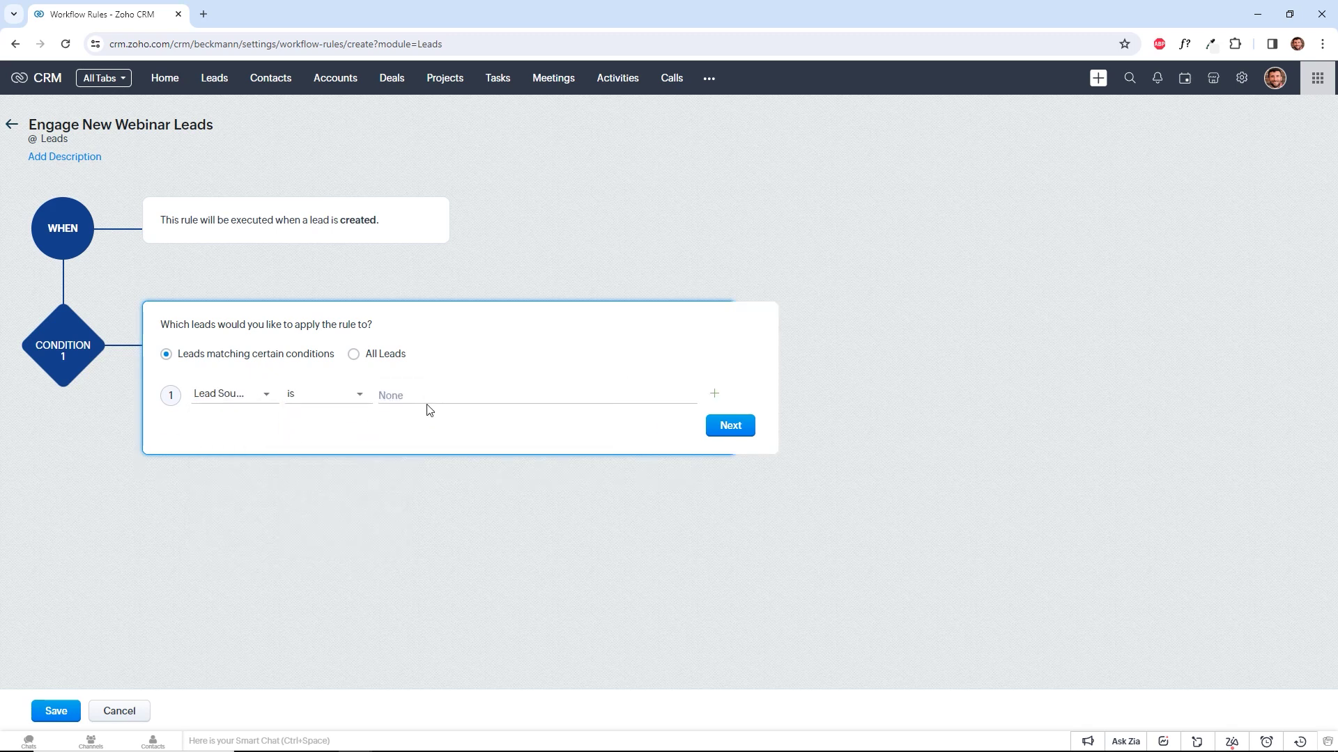
left_click(427, 392)
type("web")
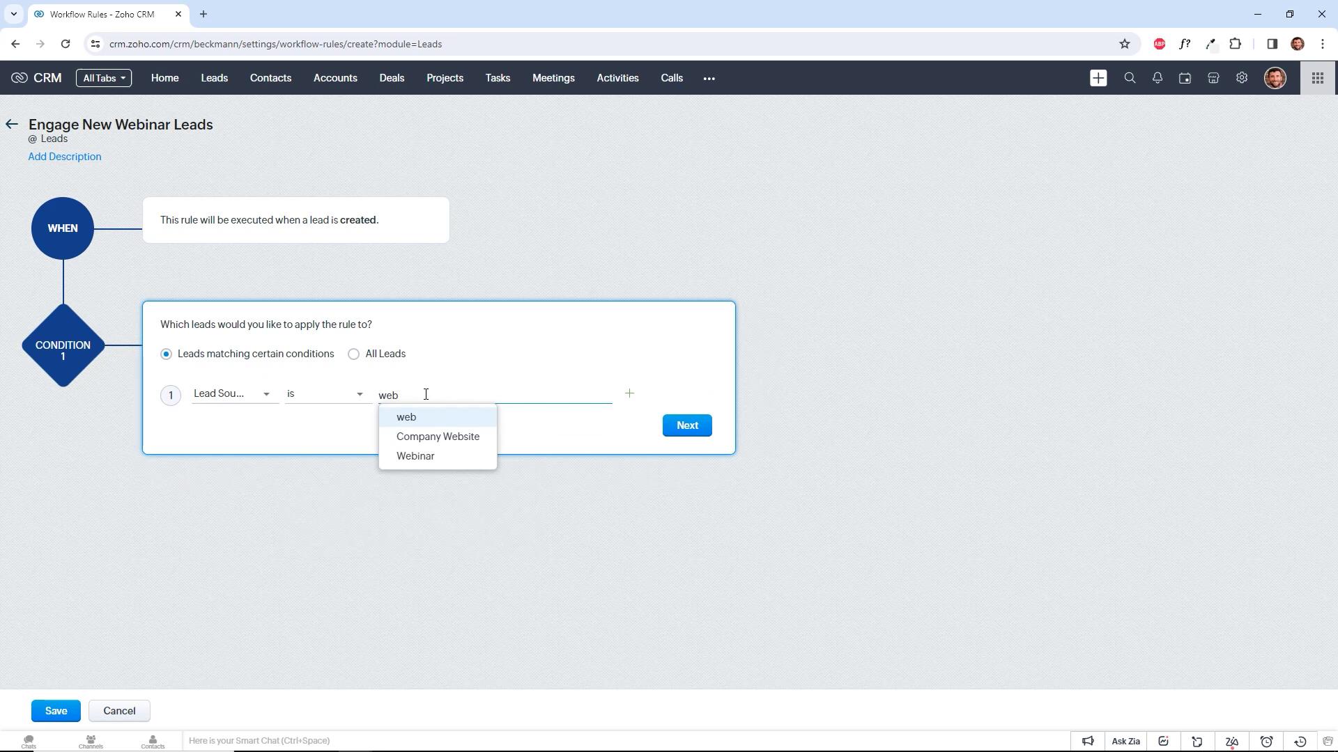
left_click(447, 457)
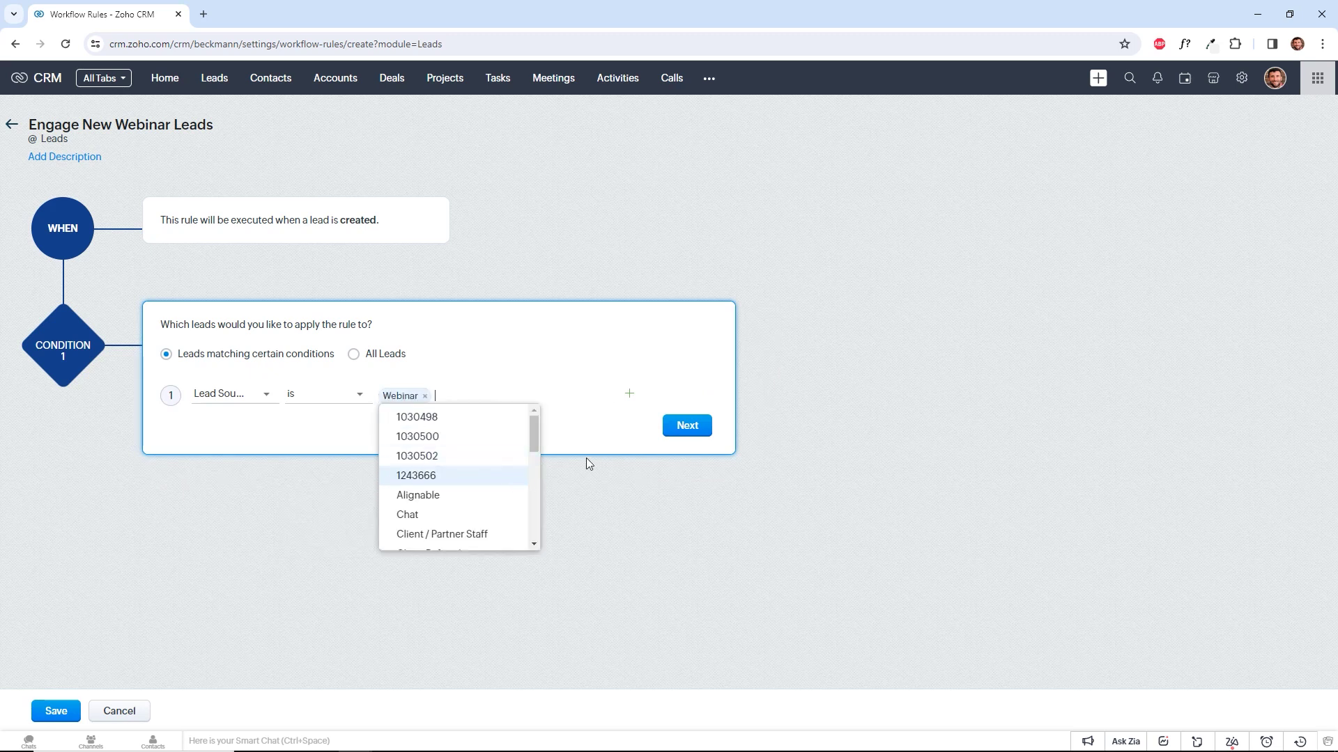
left_click(563, 364)
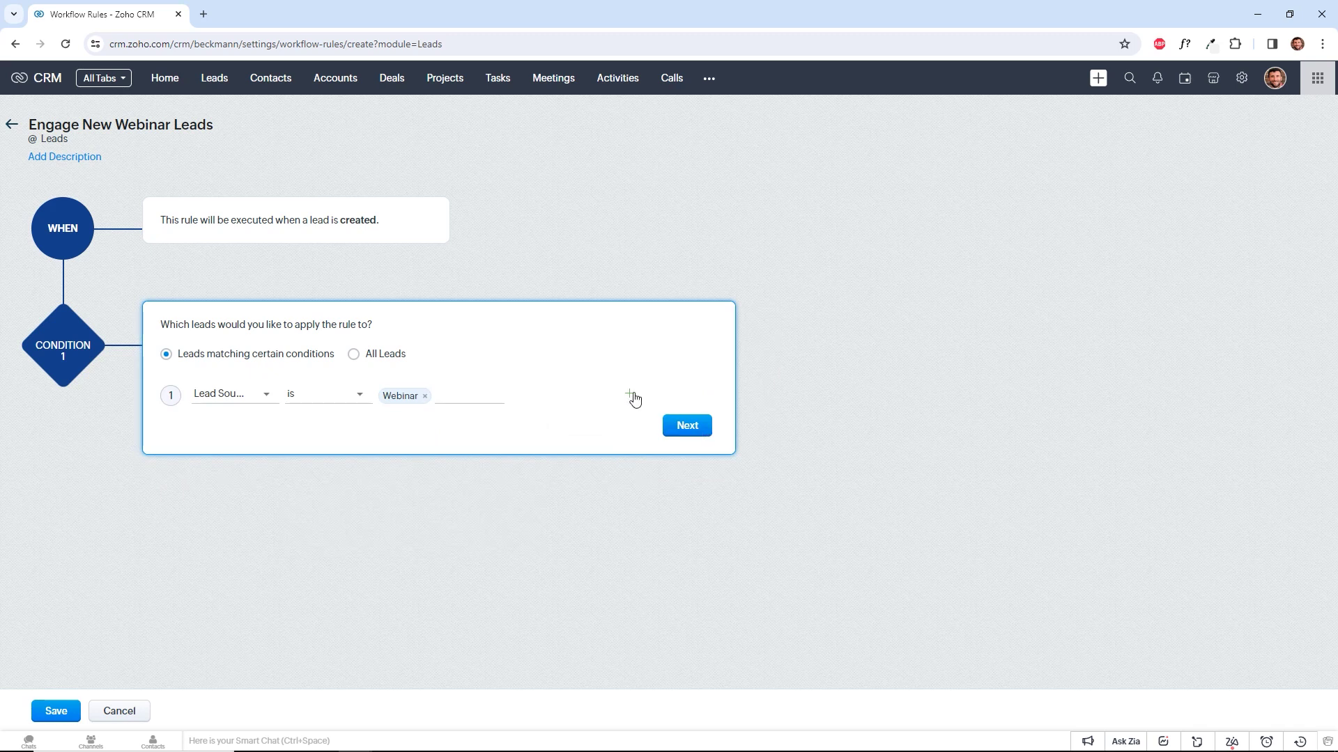
Add a second condition row, switch its join between AND and OR, then remove it.
left_click(631, 397)
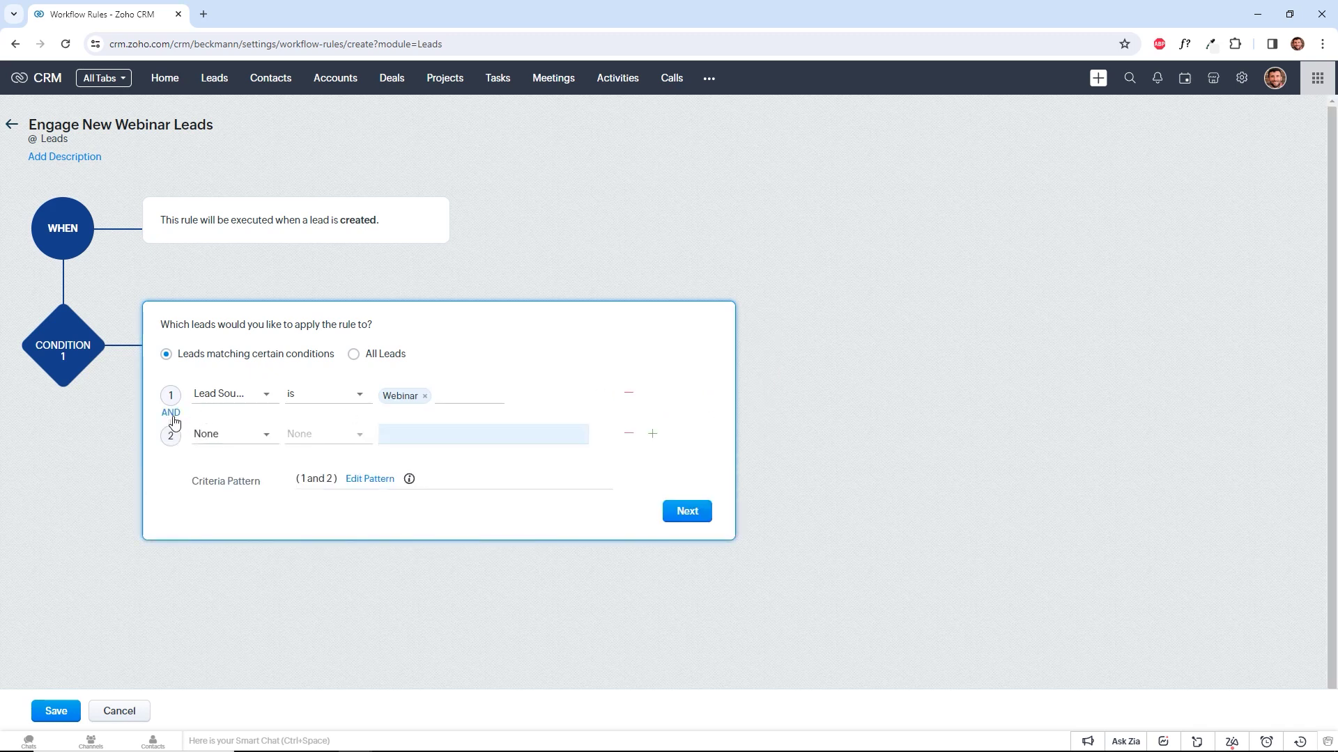
left_click(172, 414)
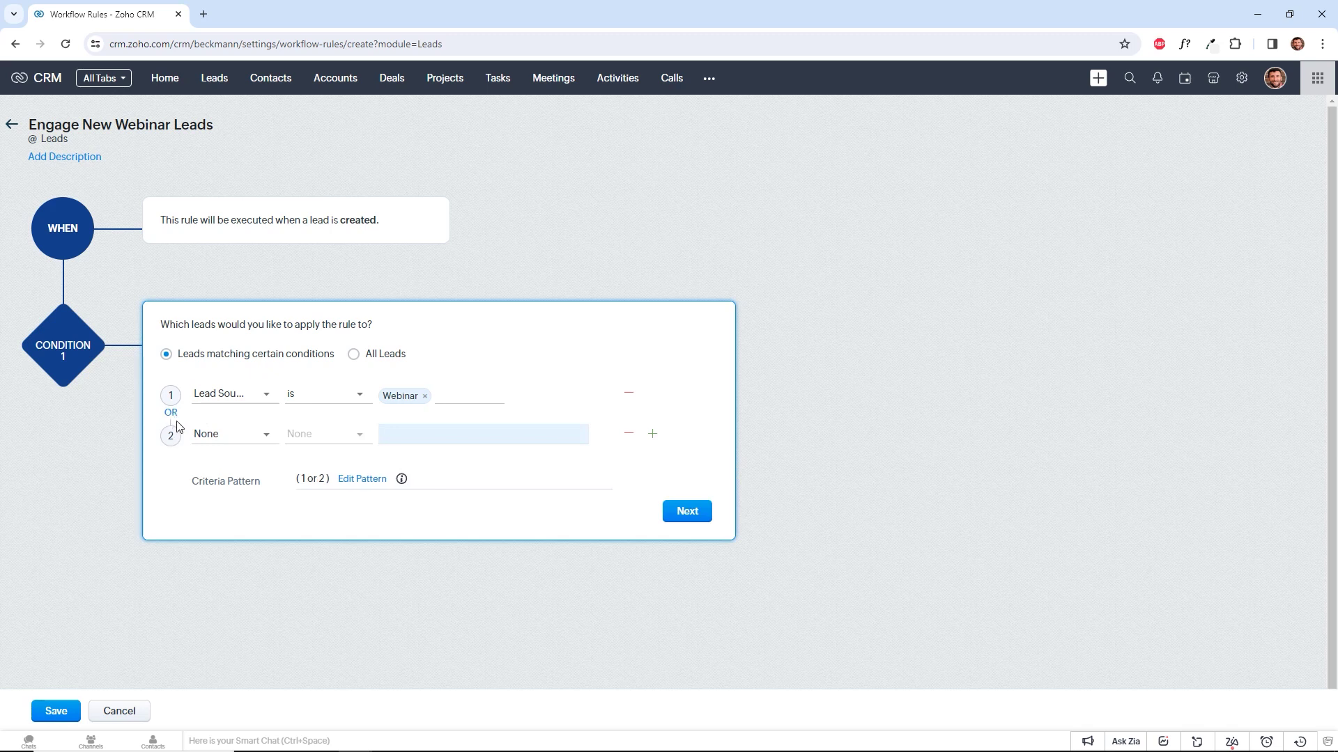
left_click(173, 416)
left_click(171, 415)
left_click(627, 436)
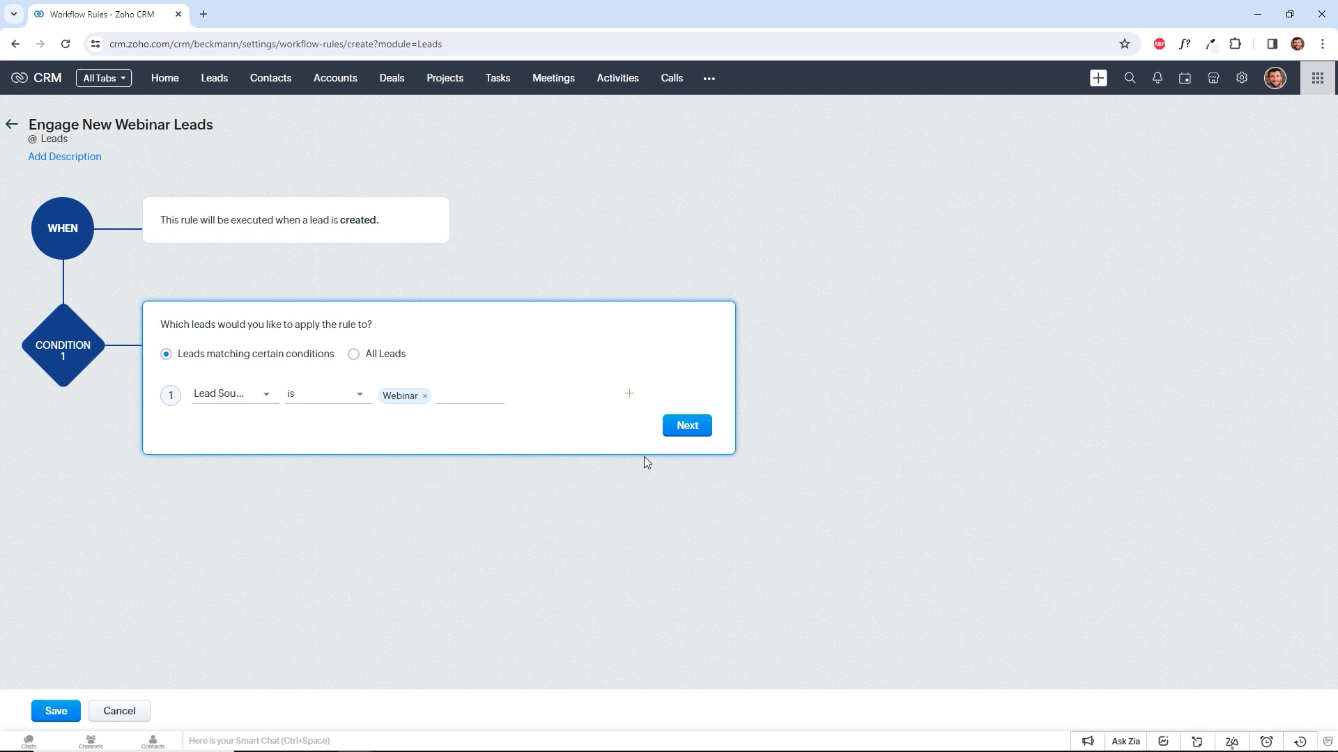
Confirm the condition and schedule an action to run 24 Business hour(s) after trigger.
left_click(686, 426)
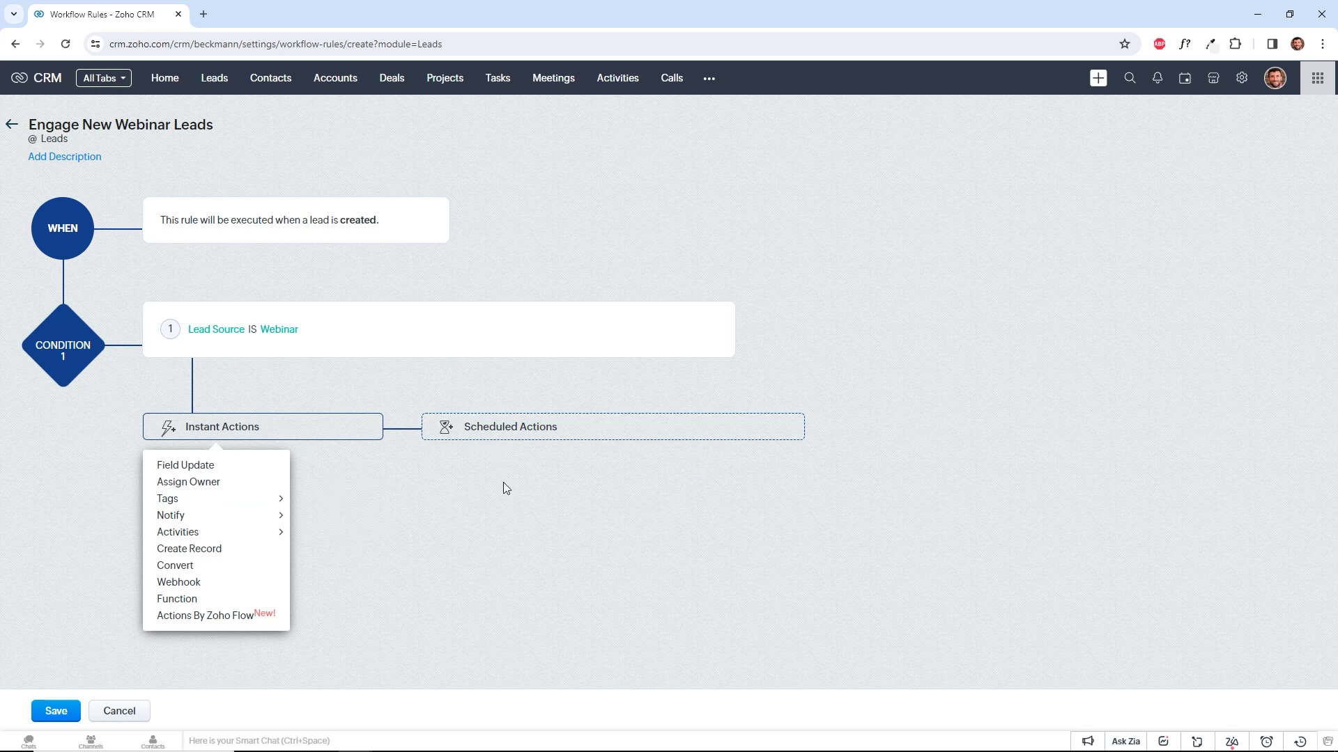
left_click(506, 437)
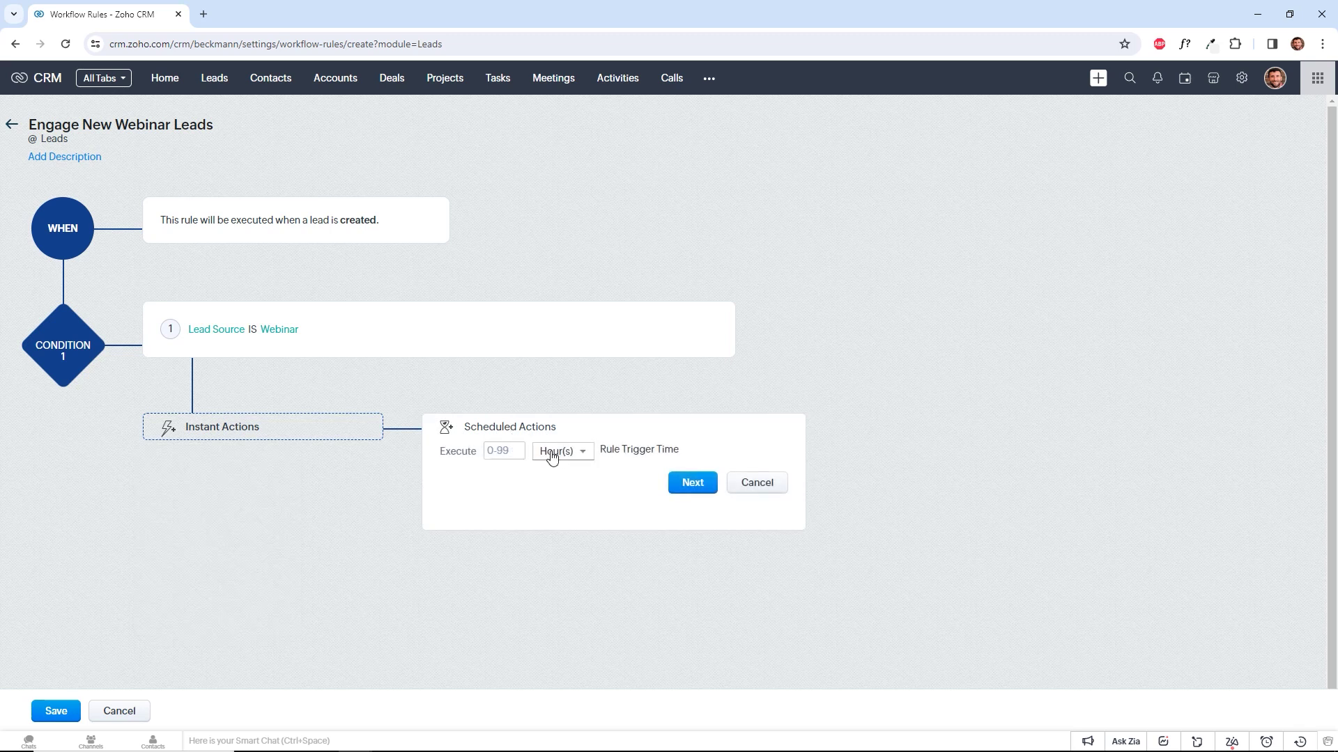
left_click(502, 452)
type("24")
left_click(576, 454)
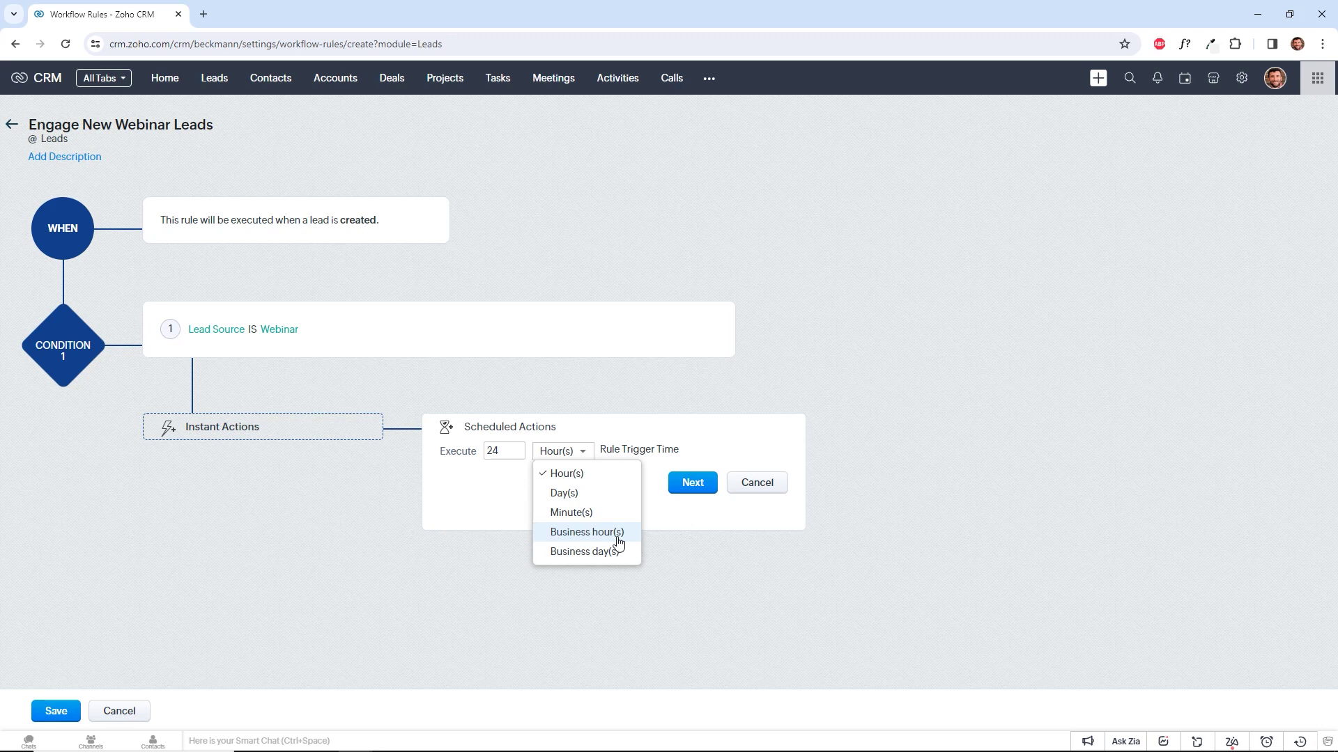
left_click(619, 542)
left_click(522, 449)
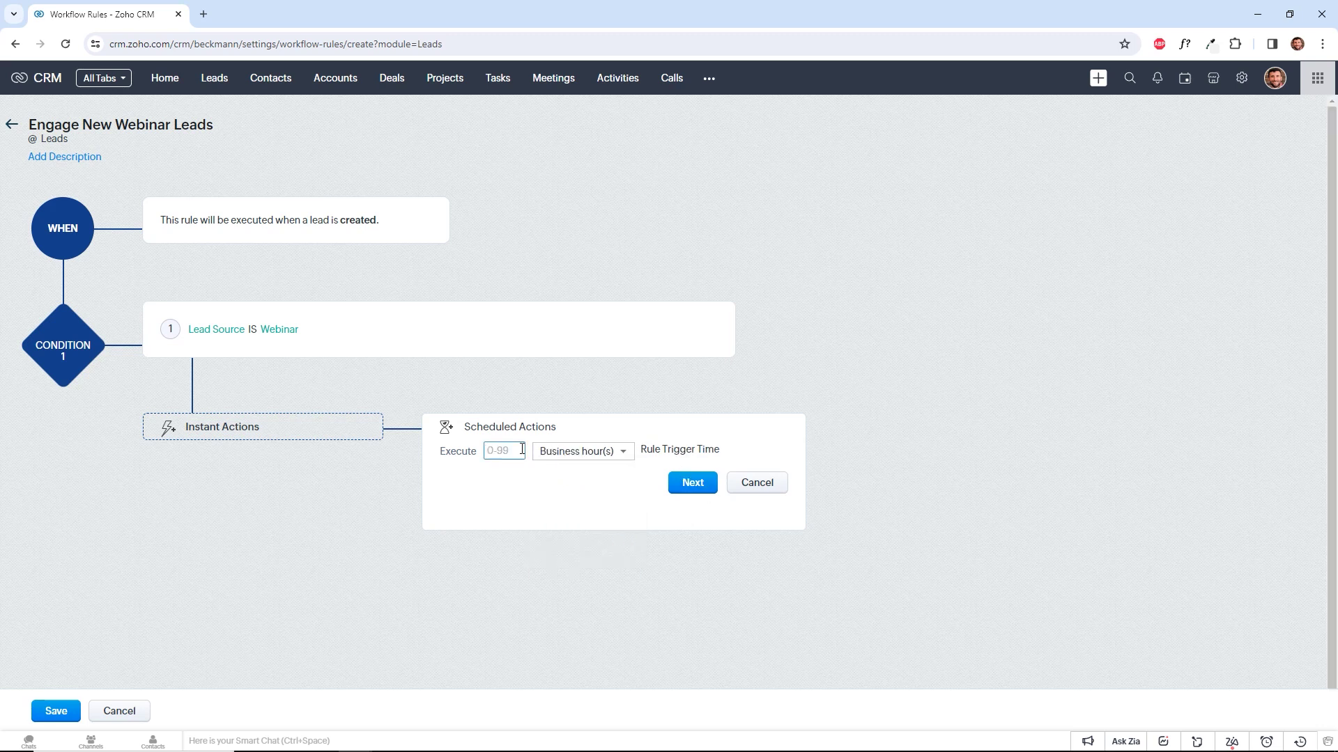
type("24")
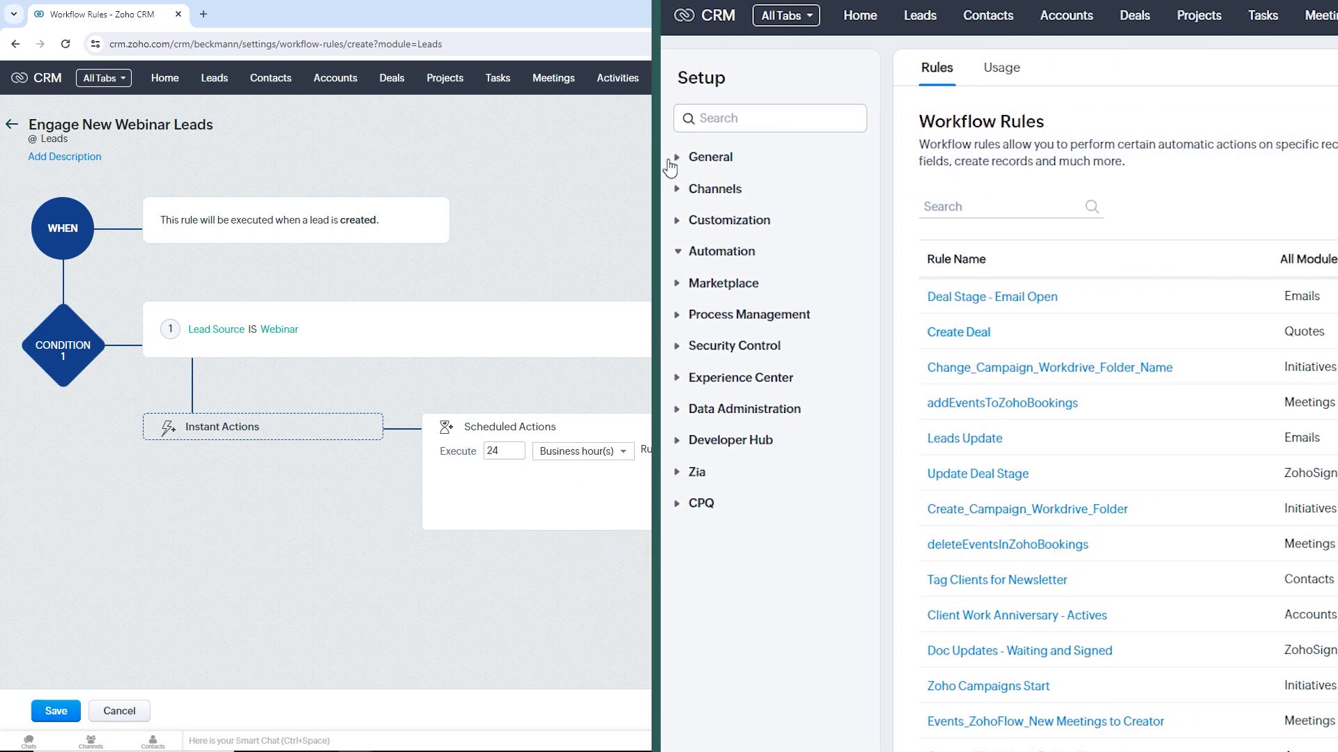
Check the company's business hours under Setup's Company Settings.
left_click(627, 156)
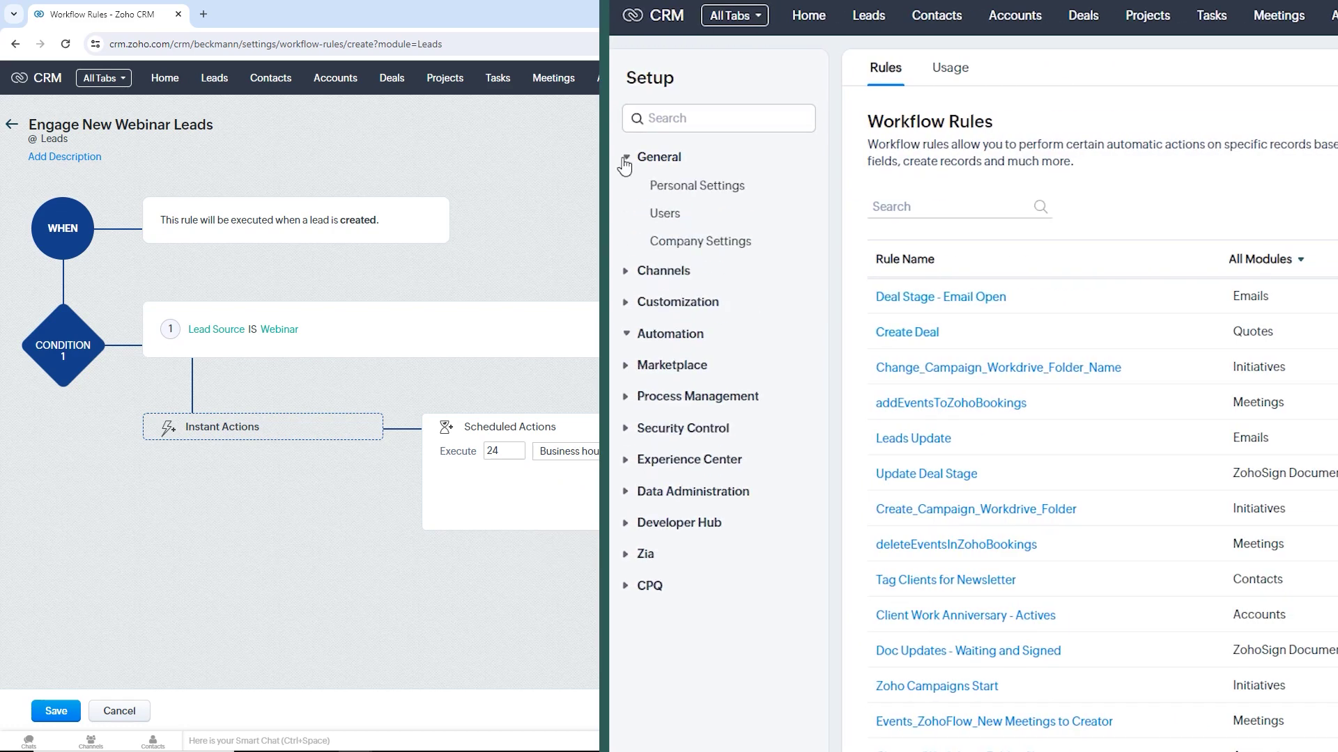
left_click(683, 249)
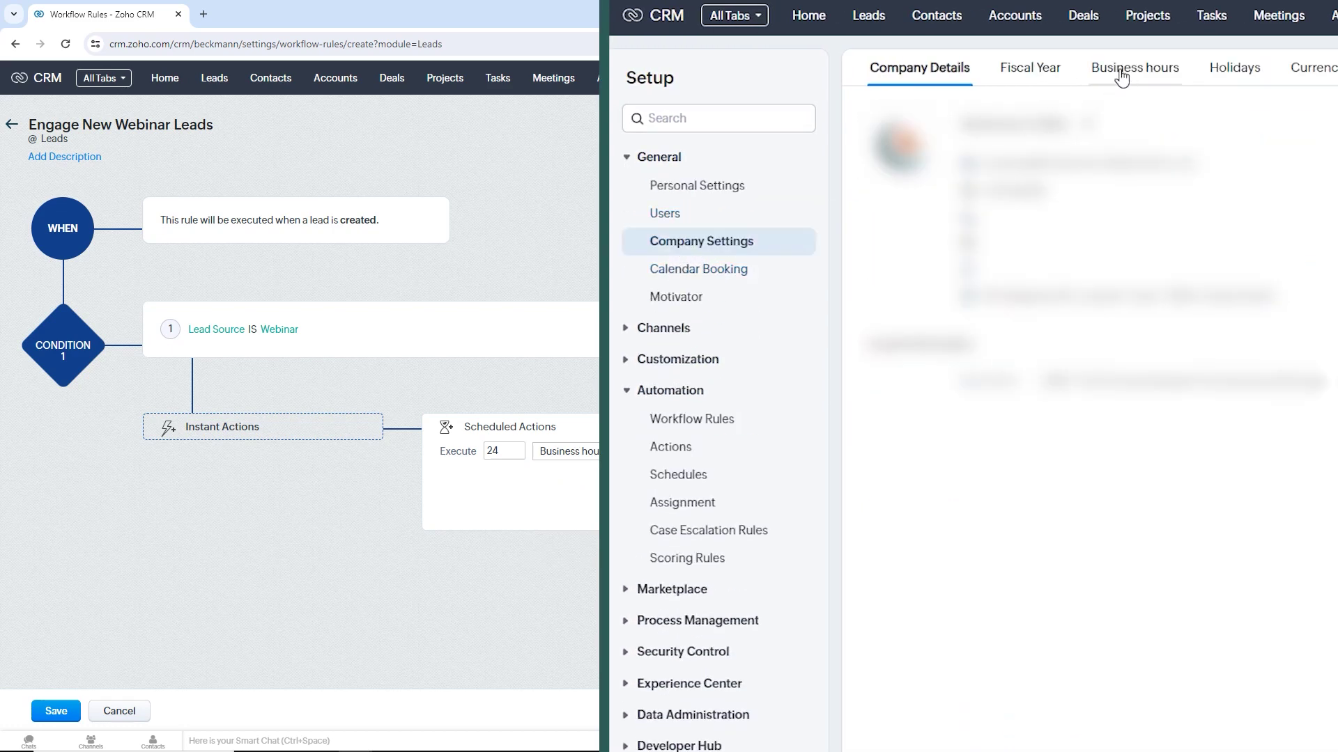
left_click(1121, 76)
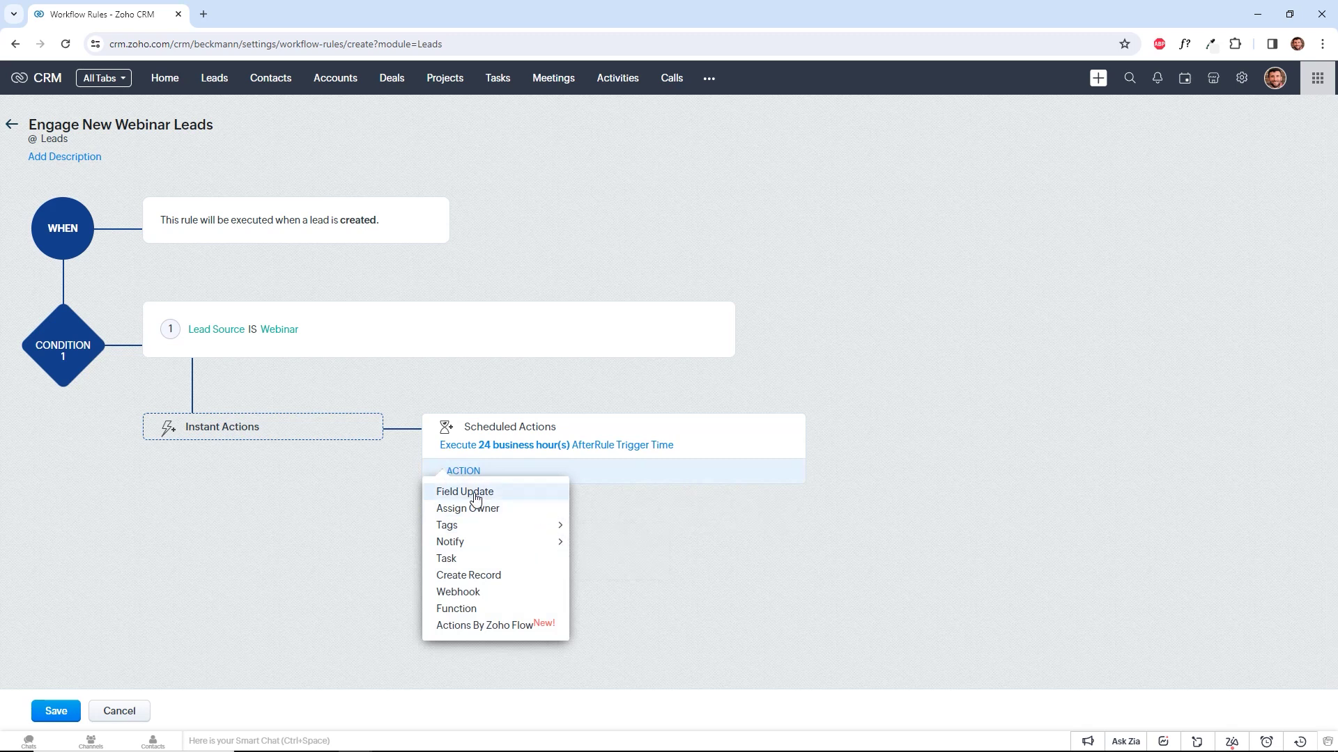
Bring up the Notify submenu showing the via Email and via Zoho Cliq options.
mouse_move(542, 526)
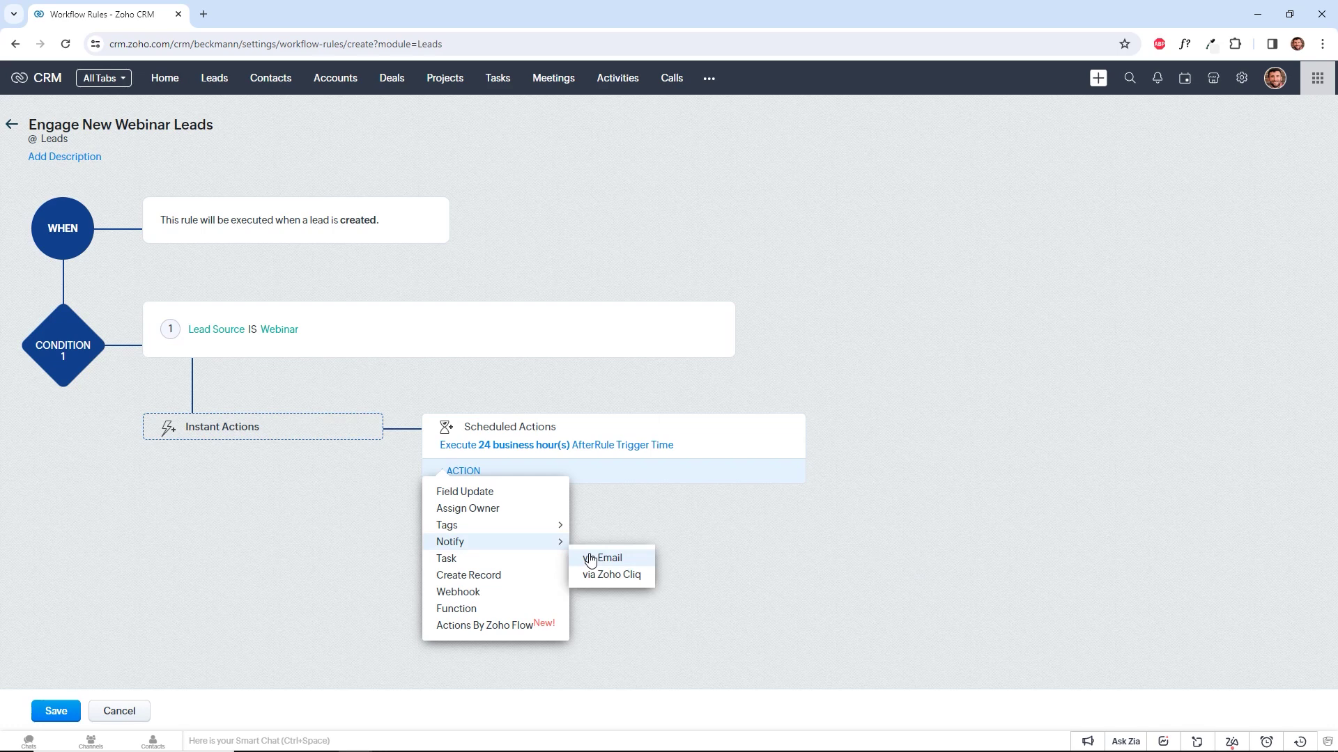
Choose Notify via Email and associate the existing Form Submission Email notification.
left_click(591, 558)
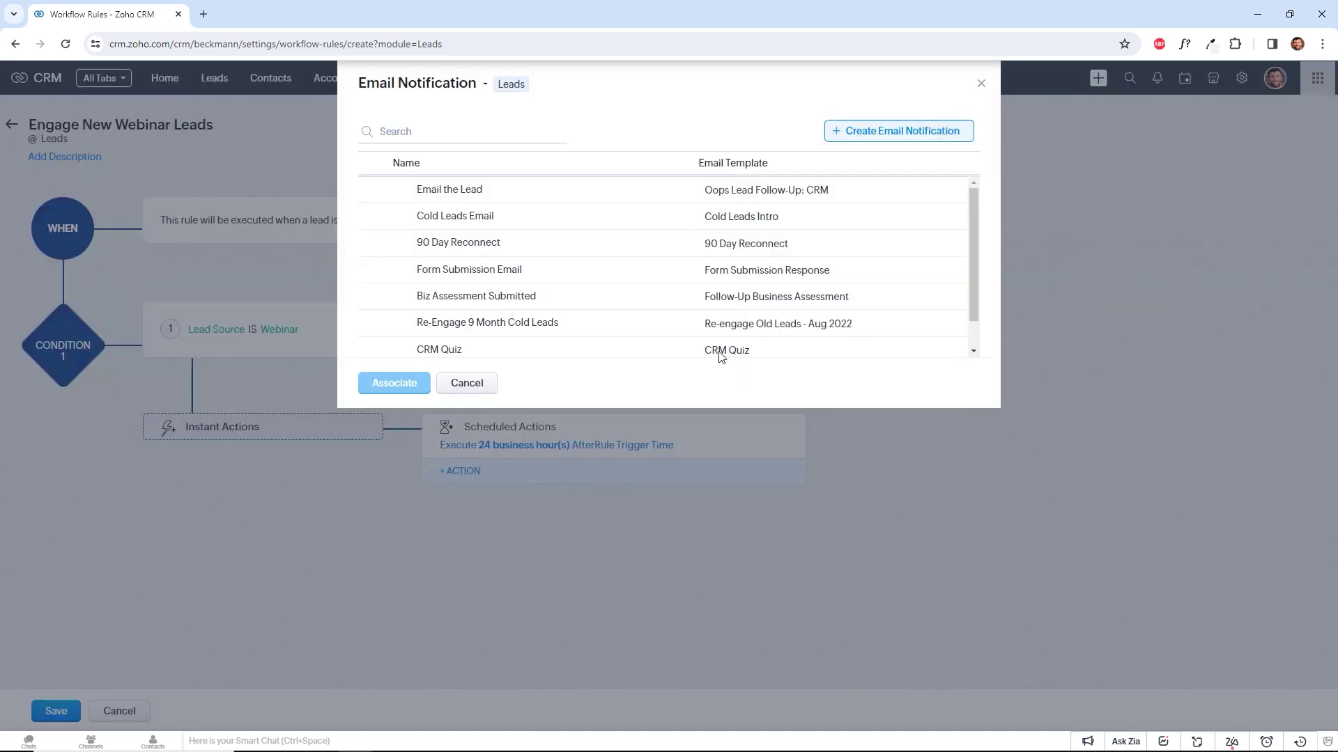
mouse_move(775, 182)
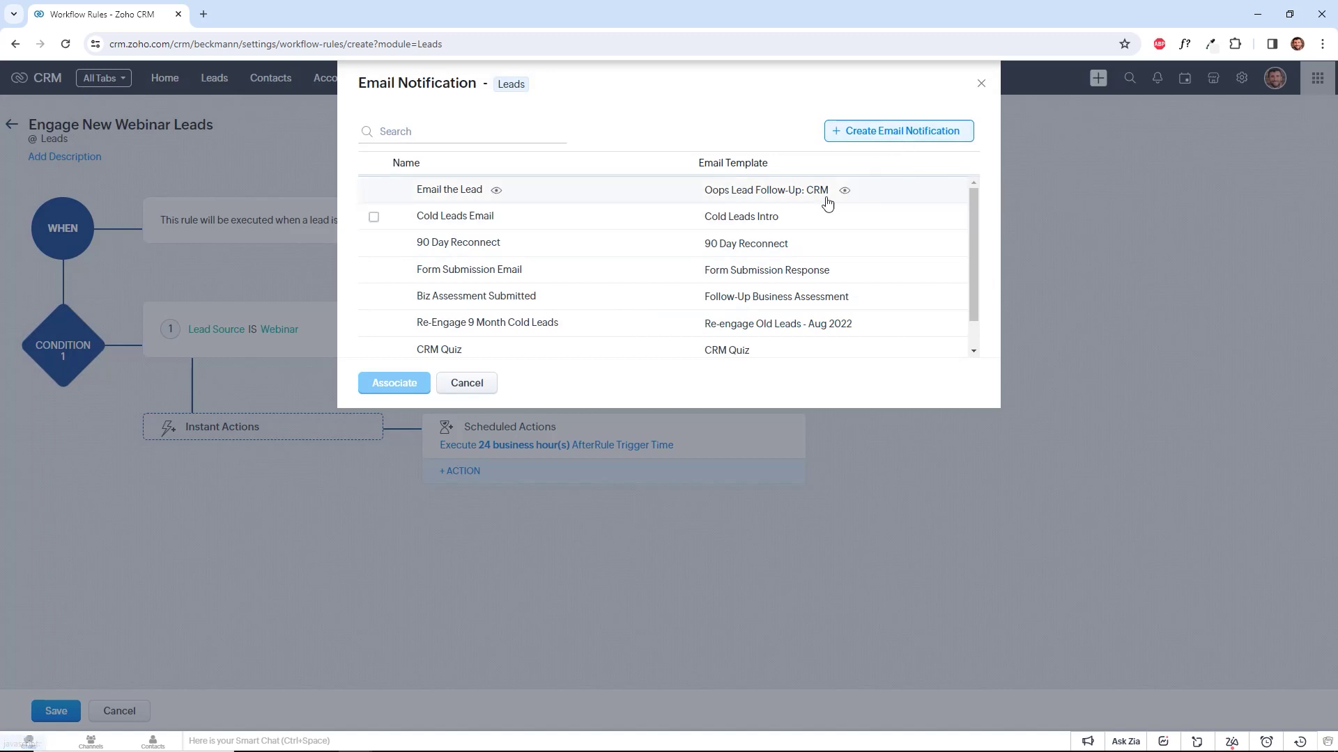
left_click(953, 139)
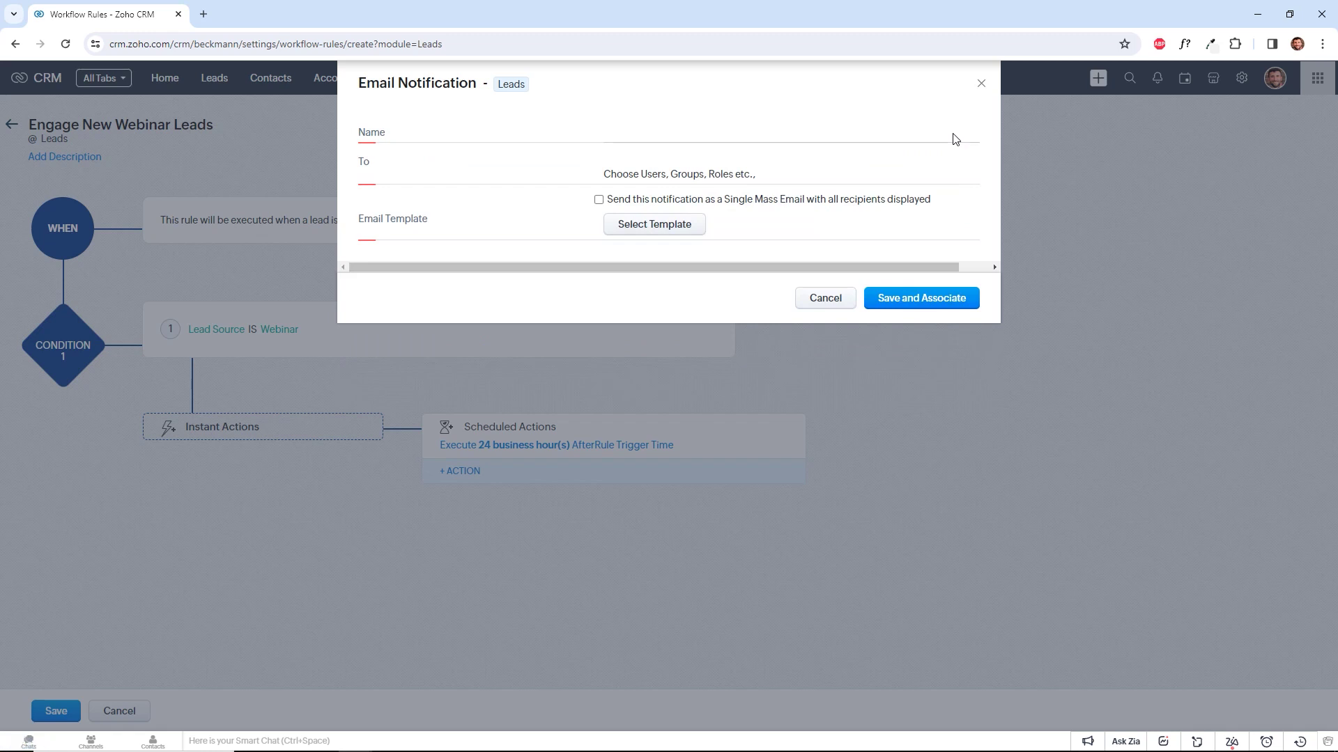
left_click(823, 298)
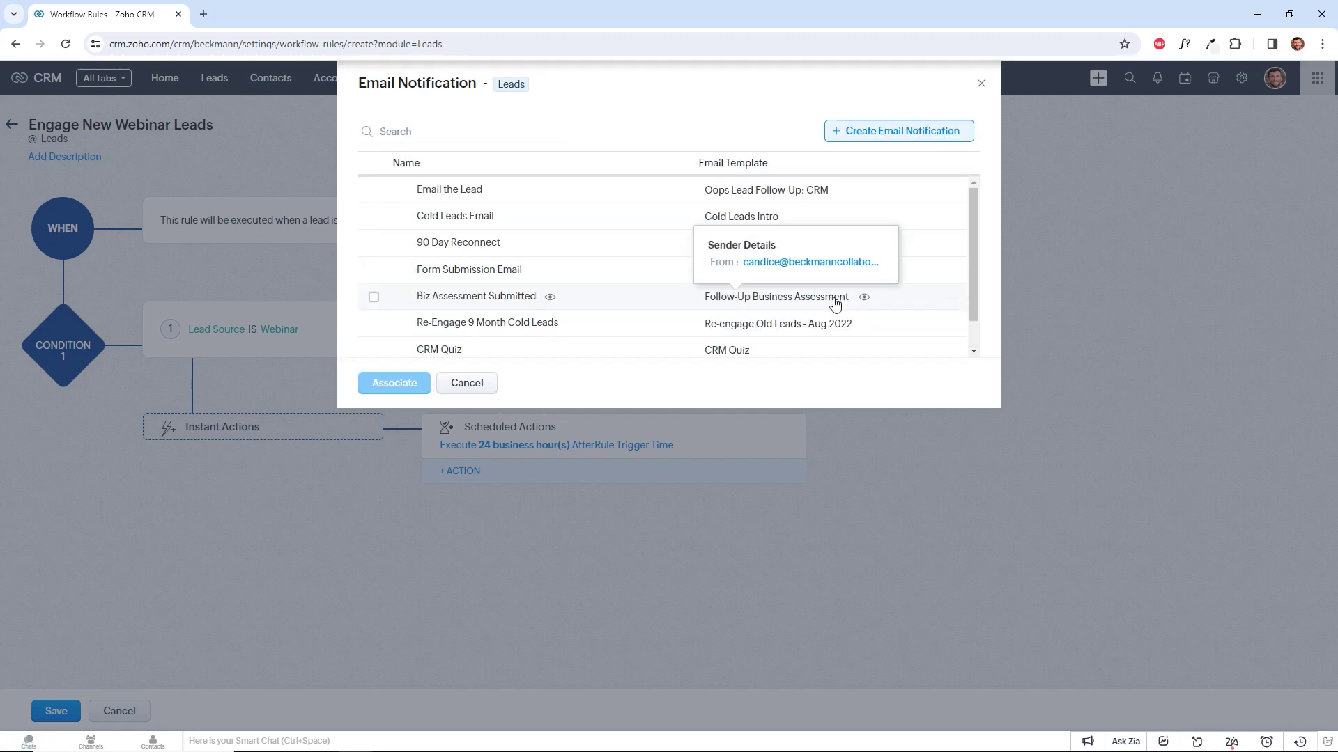
left_click(374, 272)
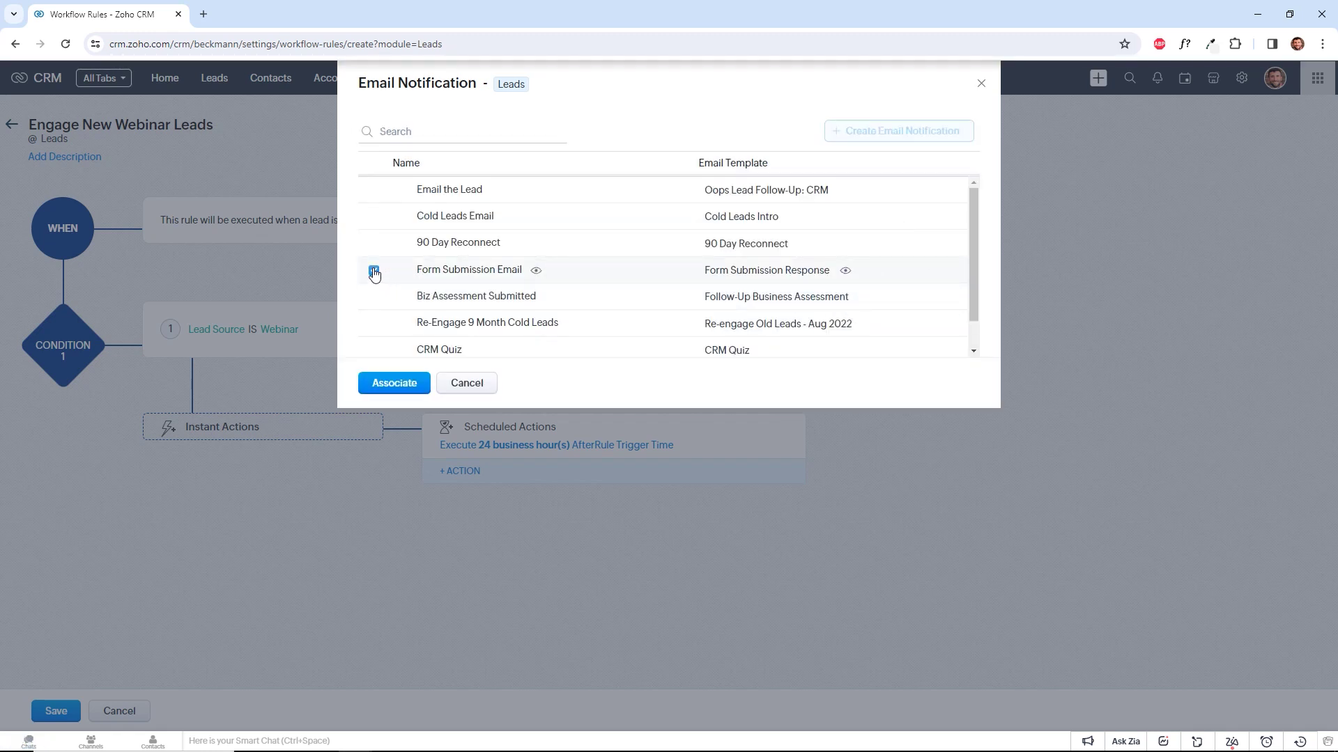
left_click(394, 382)
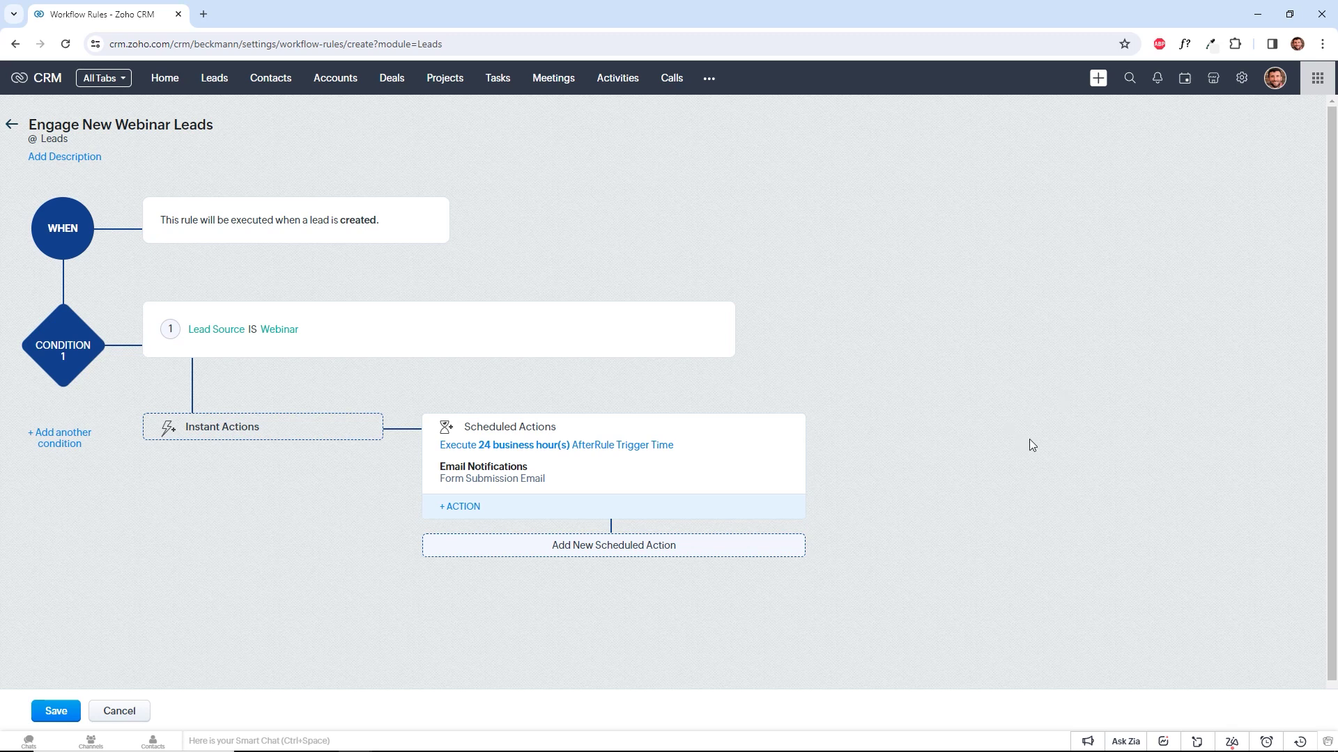
Add Condition 2 as Lead Source is LinkedIn and confirm it.
scroll(1120, 446, "down", 1)
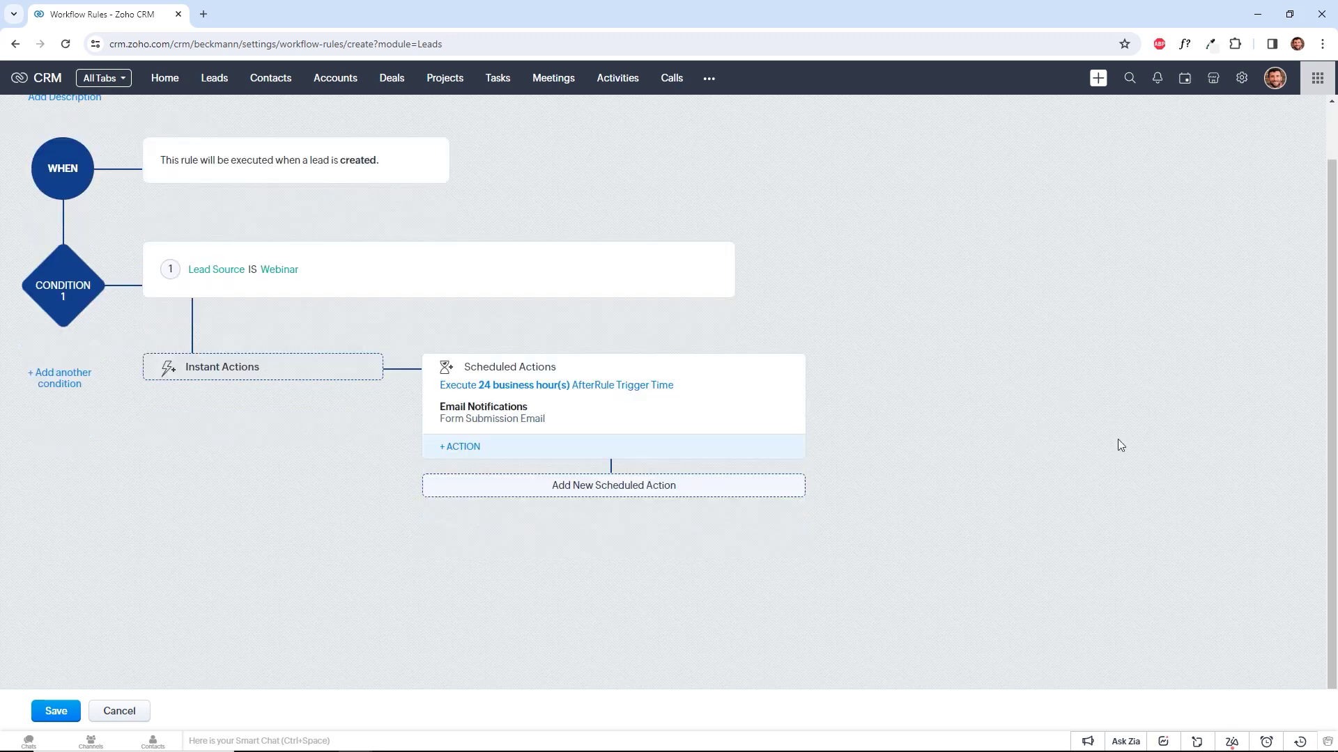
left_click(73, 377)
scroll(252, 461, "down", 3)
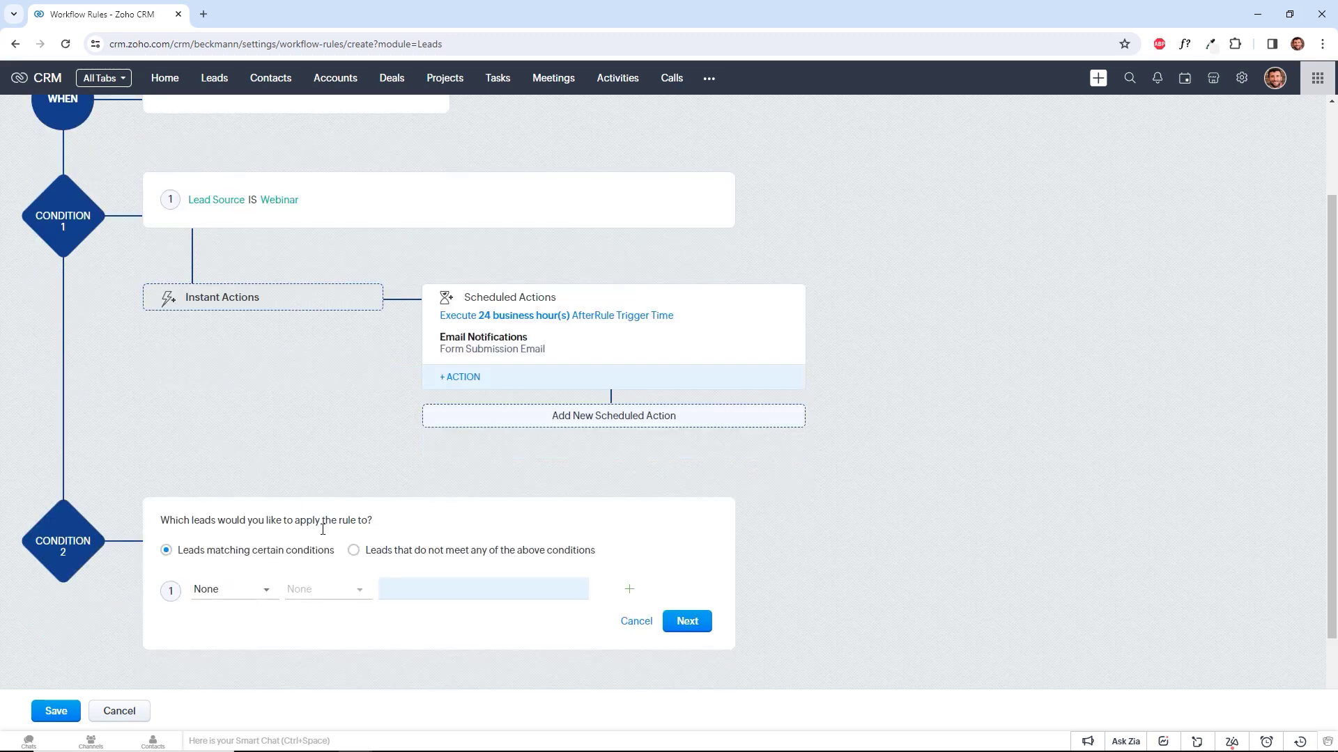
left_click(230, 453)
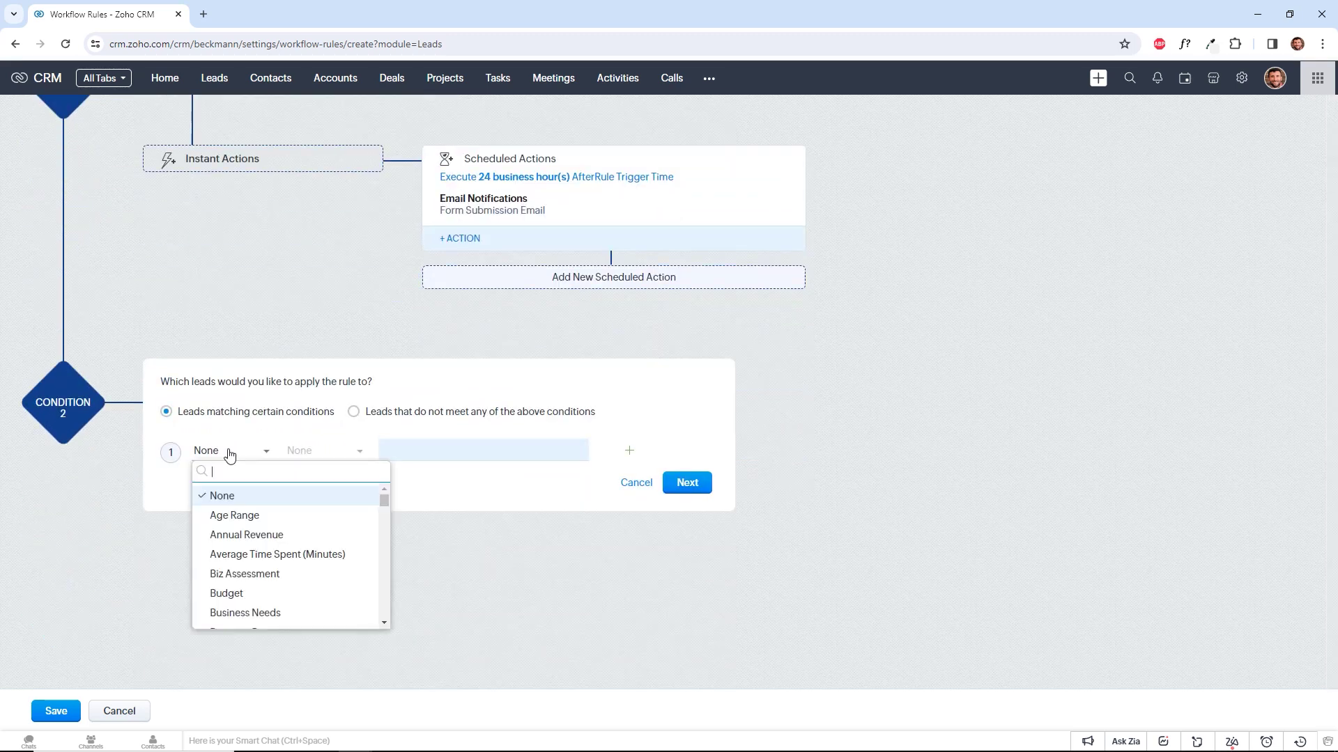
type("lead source")
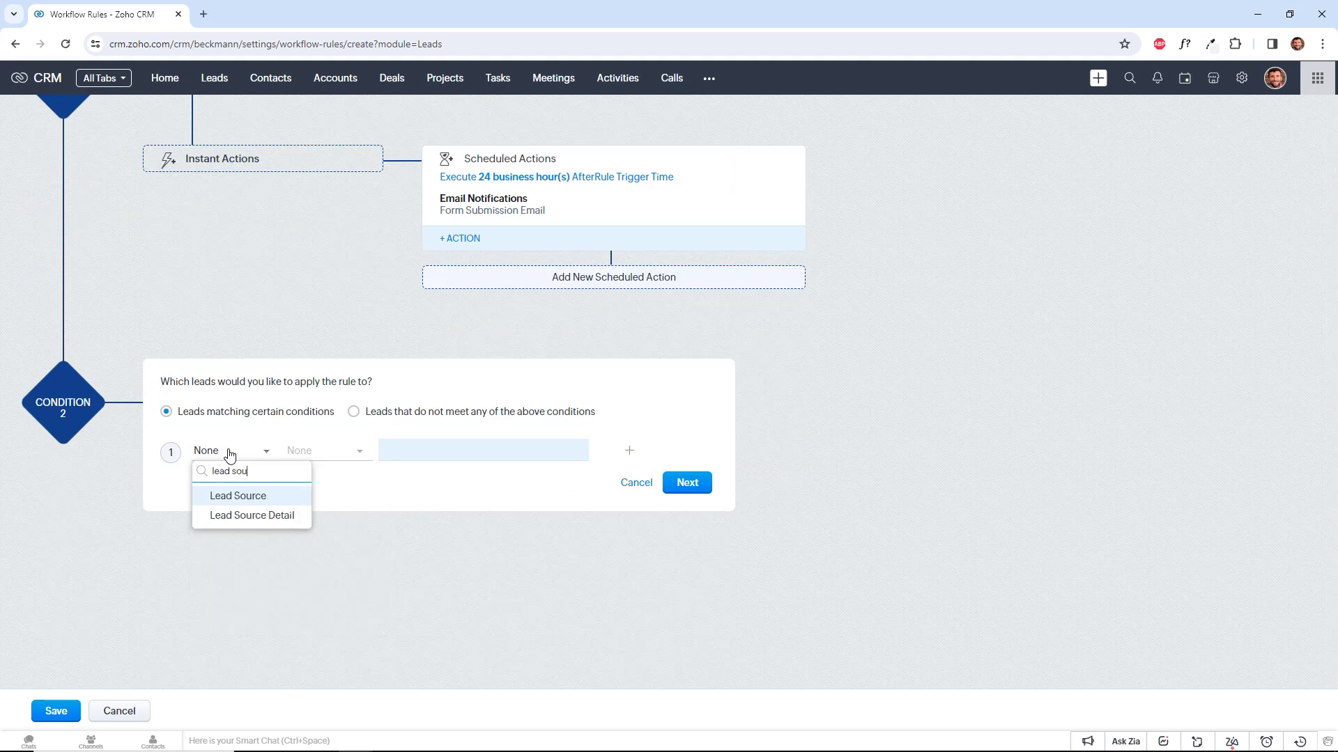
left_click(244, 495)
left_click(317, 453)
left_click(327, 496)
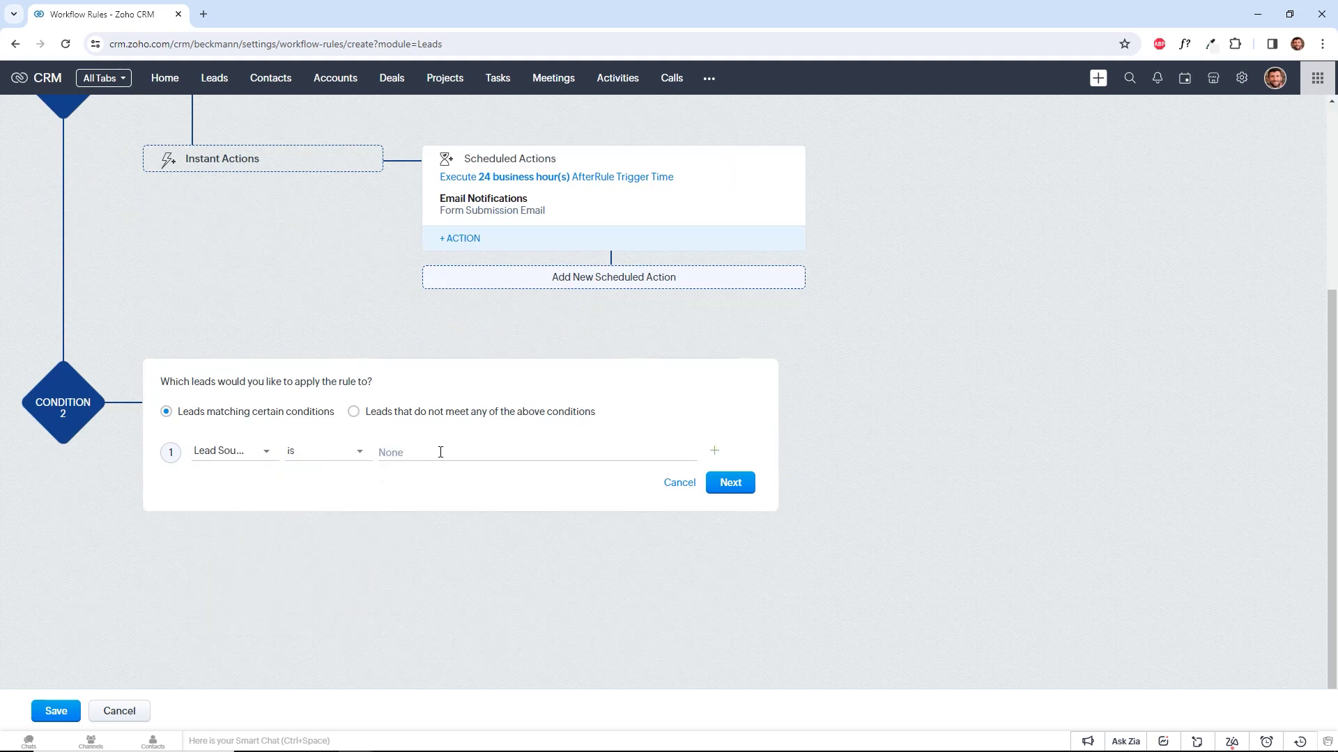
left_click(441, 453)
scroll(460, 512, "down", 5)
scroll(464, 519, "up", 2)
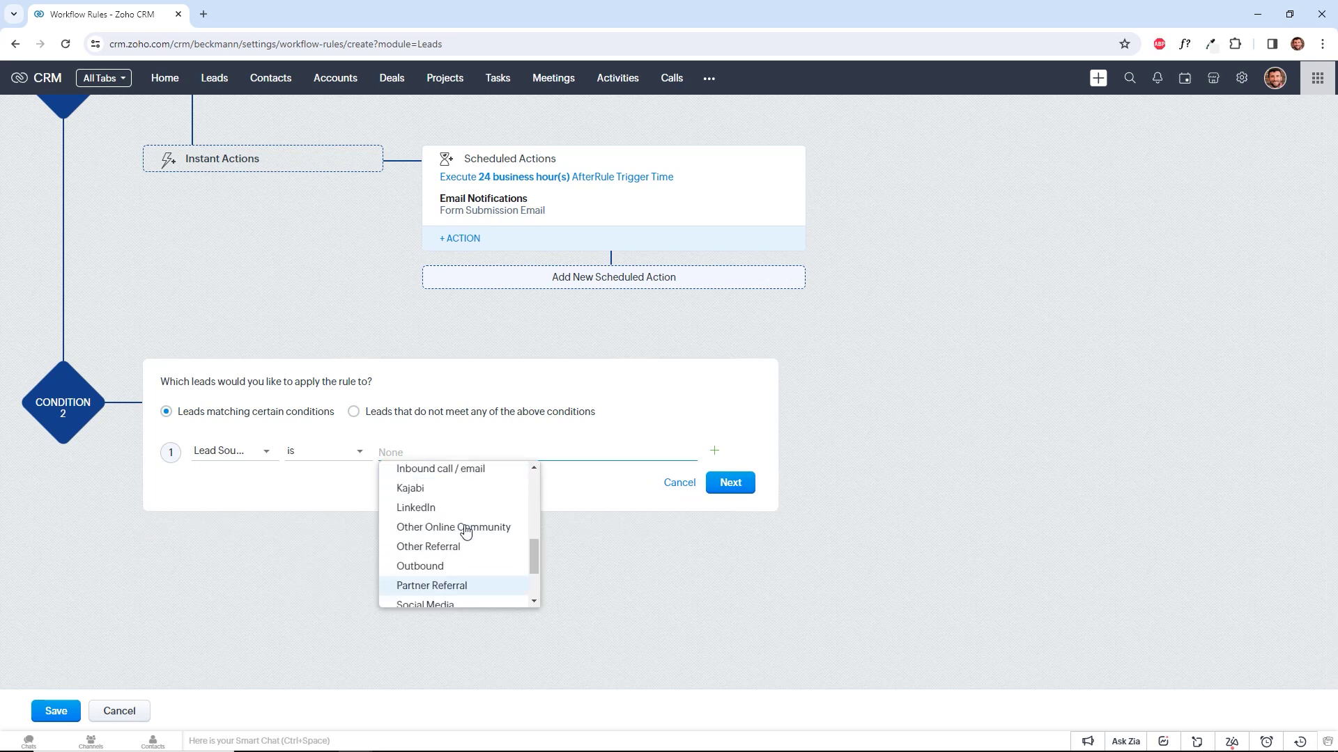
left_click(418, 509)
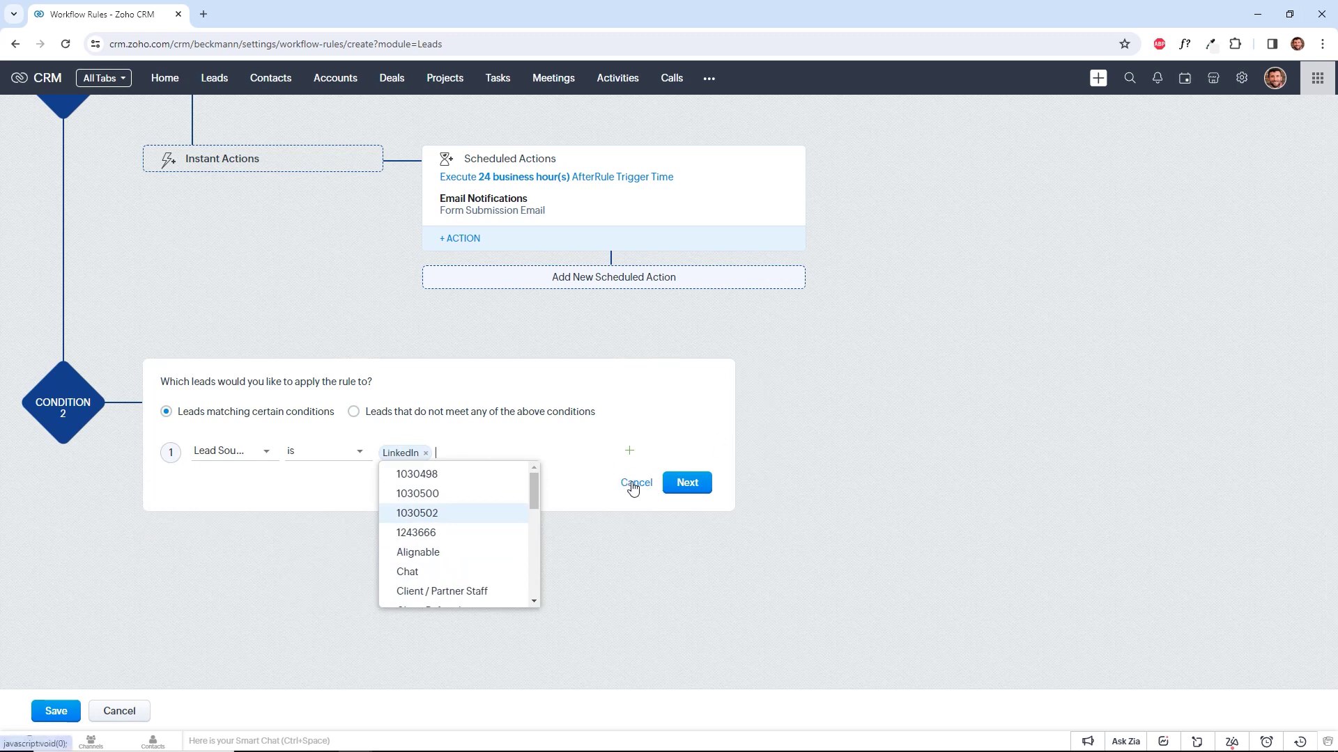
left_click(687, 483)
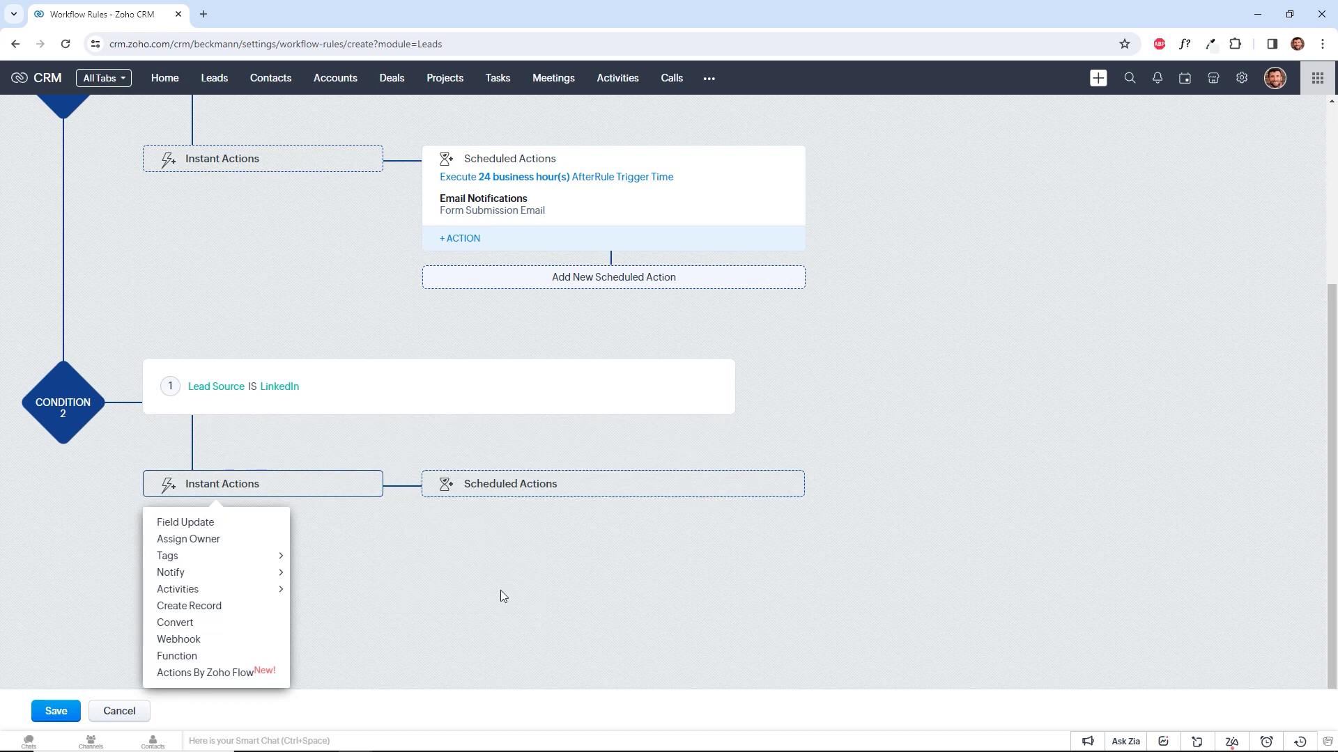
Dismiss the Zoho Flow app picker and delete the LinkedIn condition with its actions.
left_click(229, 674)
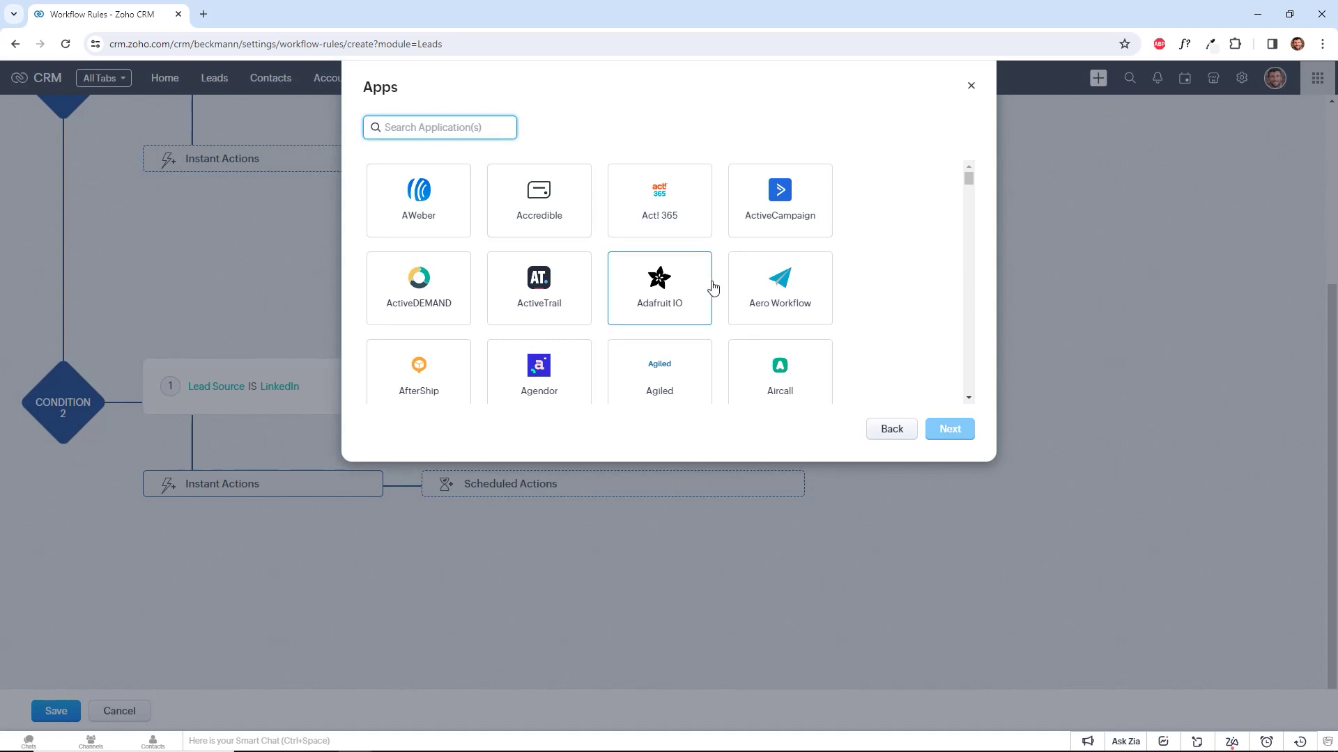
scroll(783, 311, "down", 10)
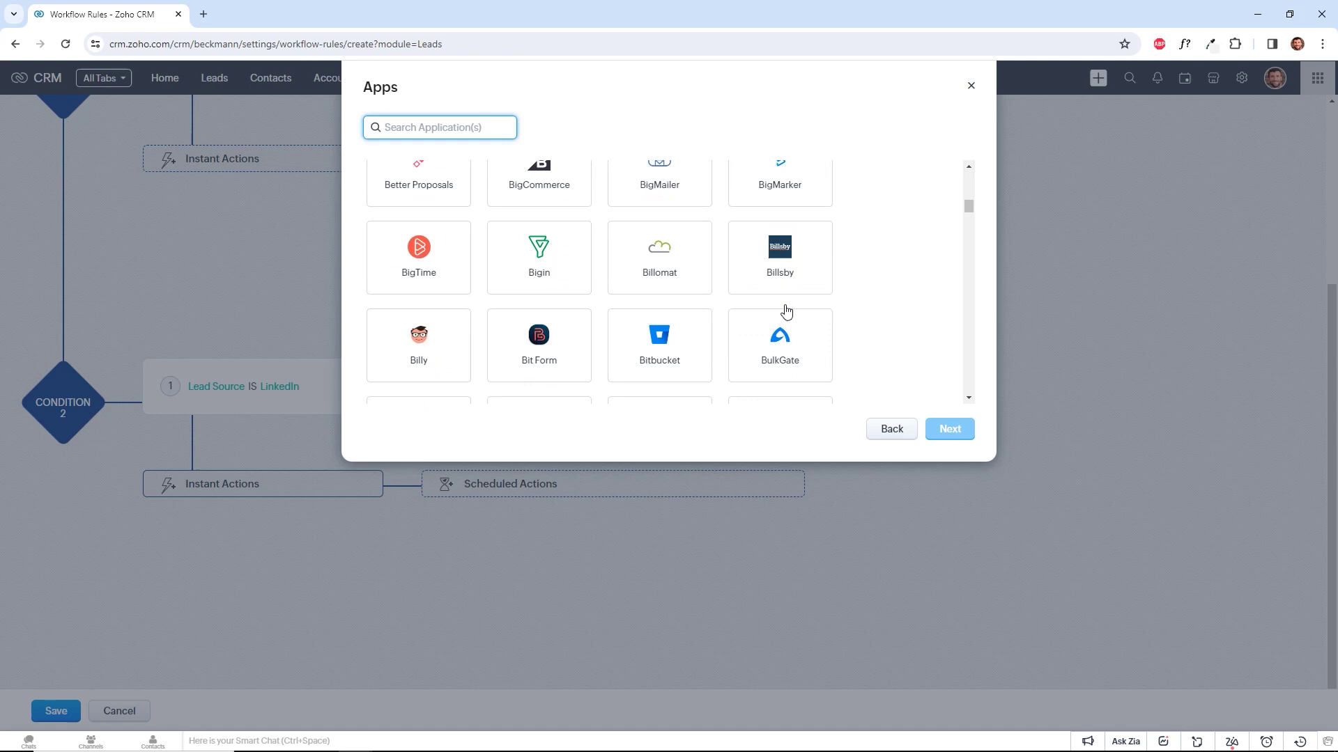
left_click(880, 431)
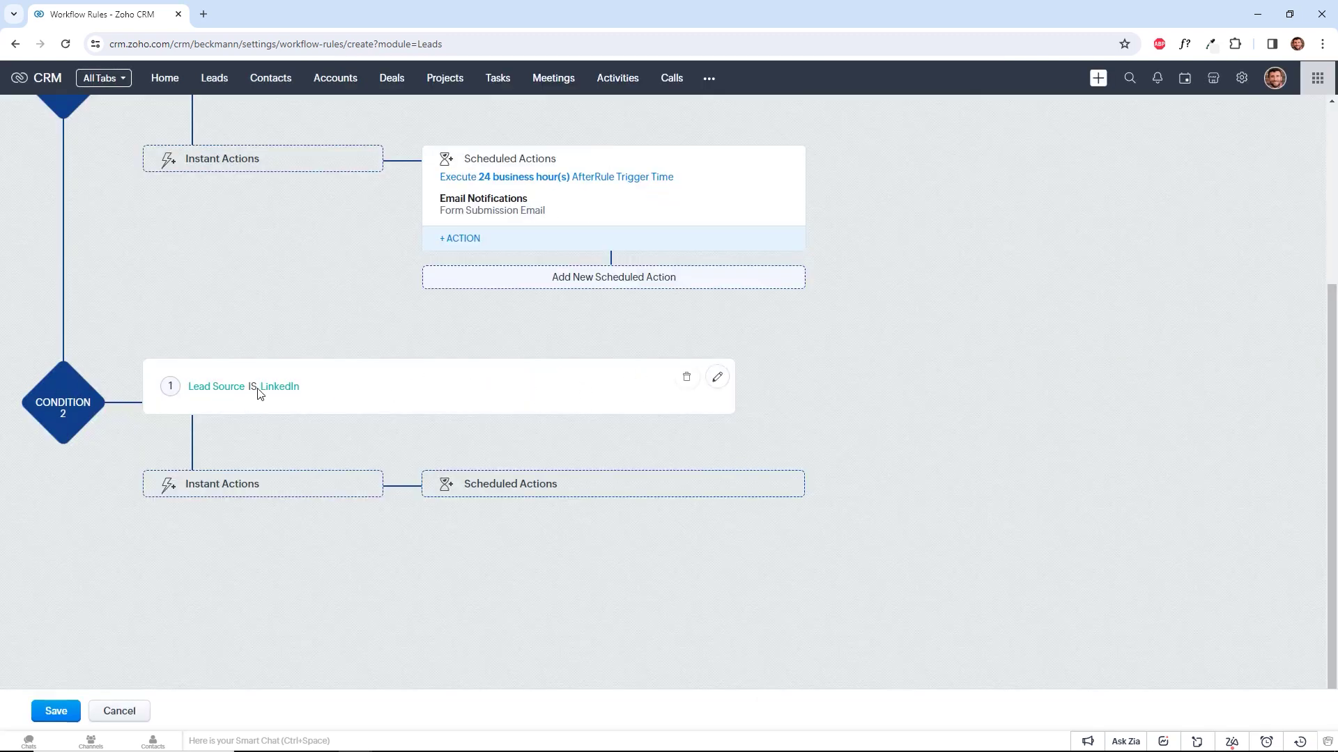
left_click(686, 377)
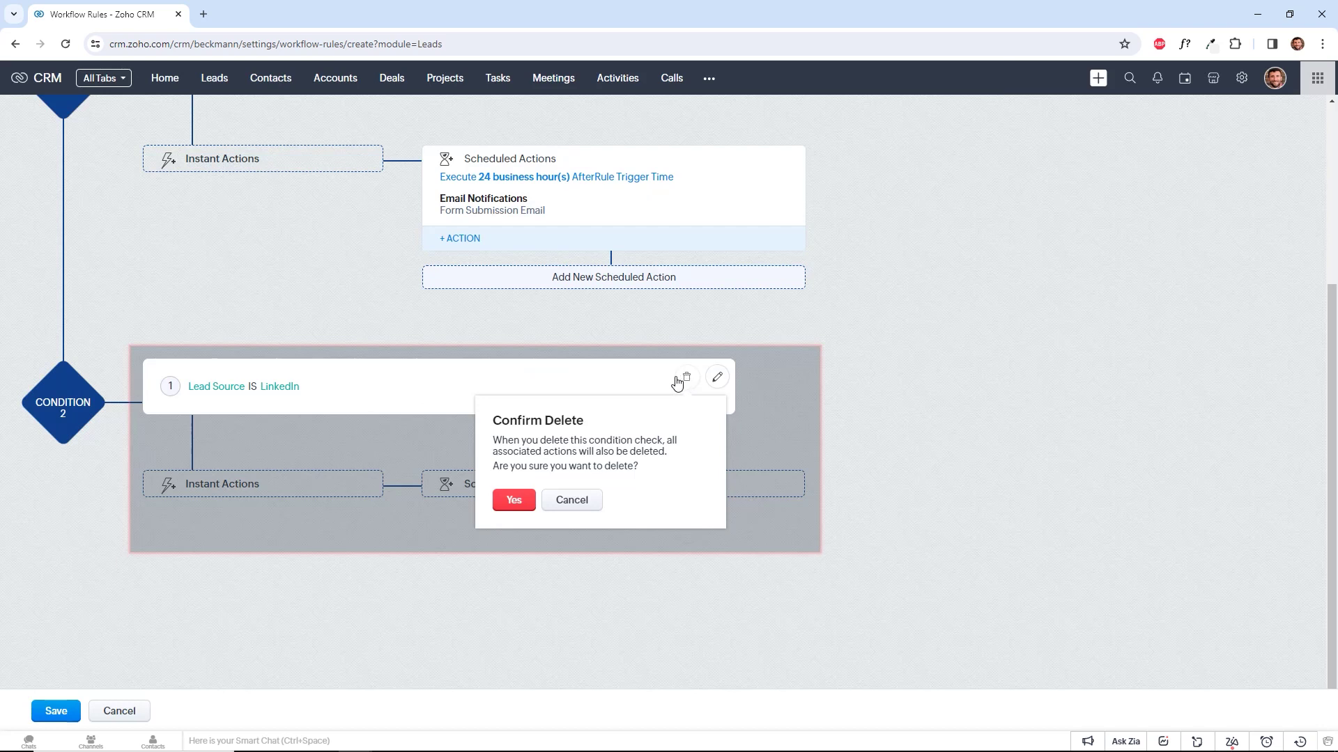
left_click(513, 501)
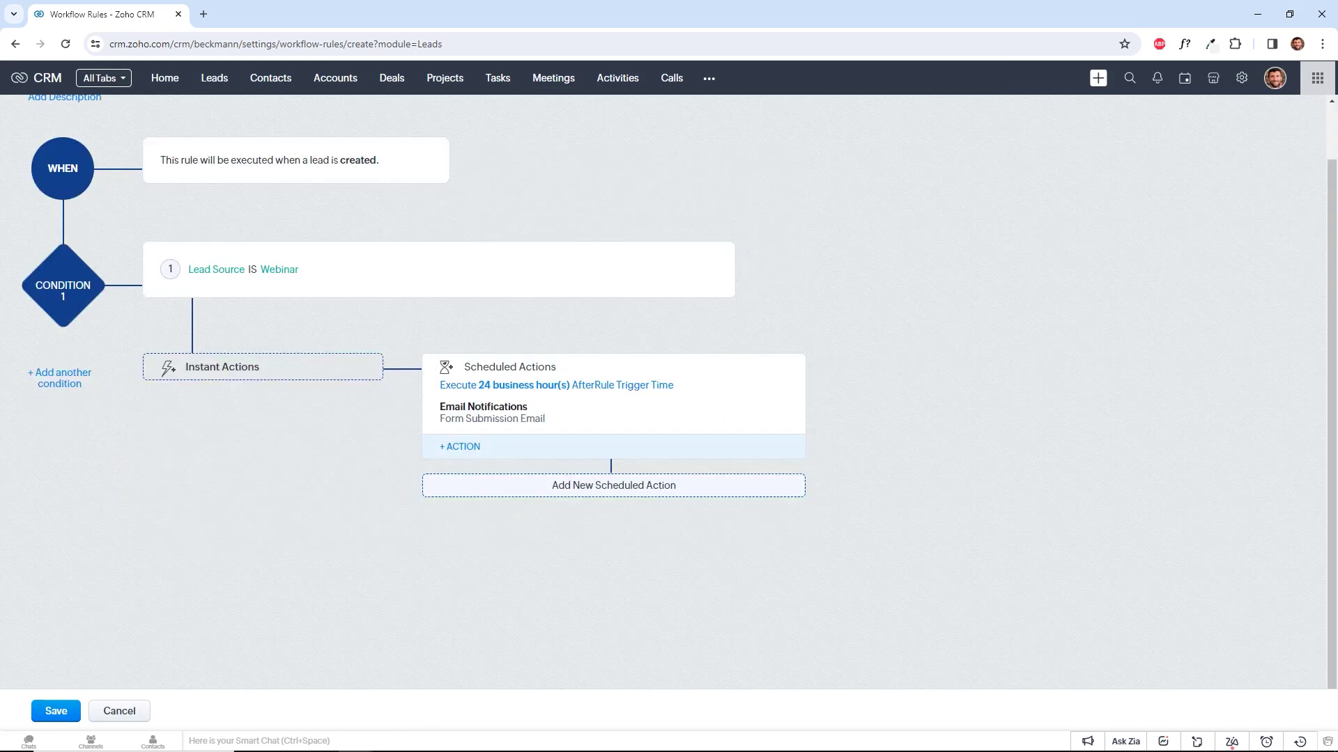
Change the email delay from 24 business hours to 10 Minute(s) and save the rule.
scroll(1045, 532, "up", 1)
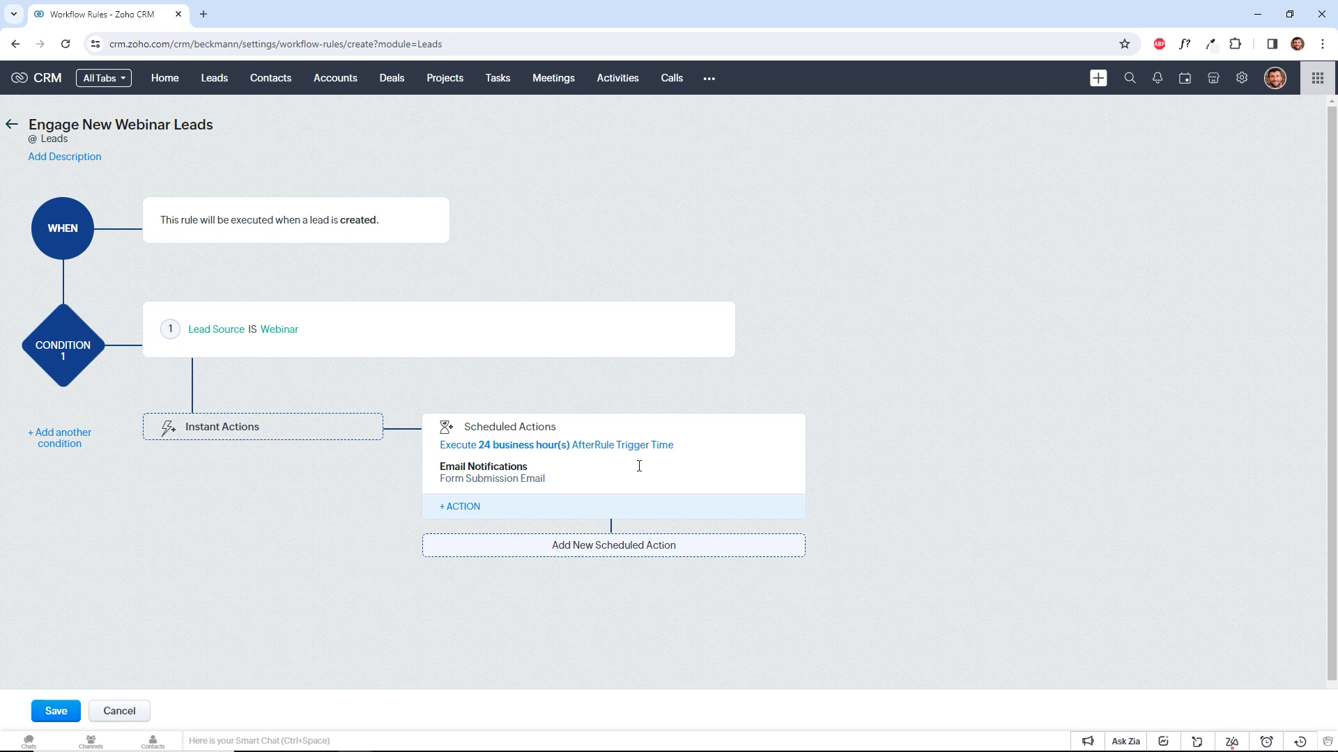
left_click(591, 446)
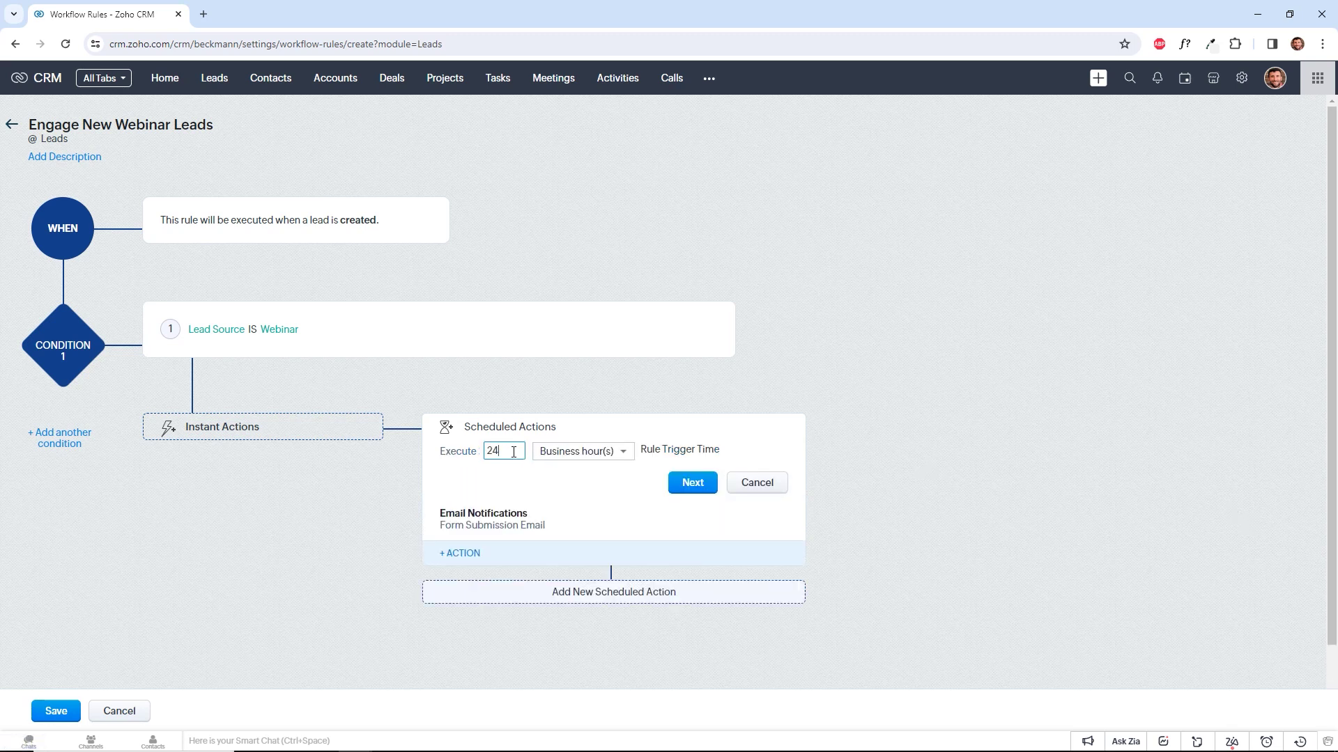
double_click(488, 452)
type("10")
left_click(608, 453)
left_click(589, 512)
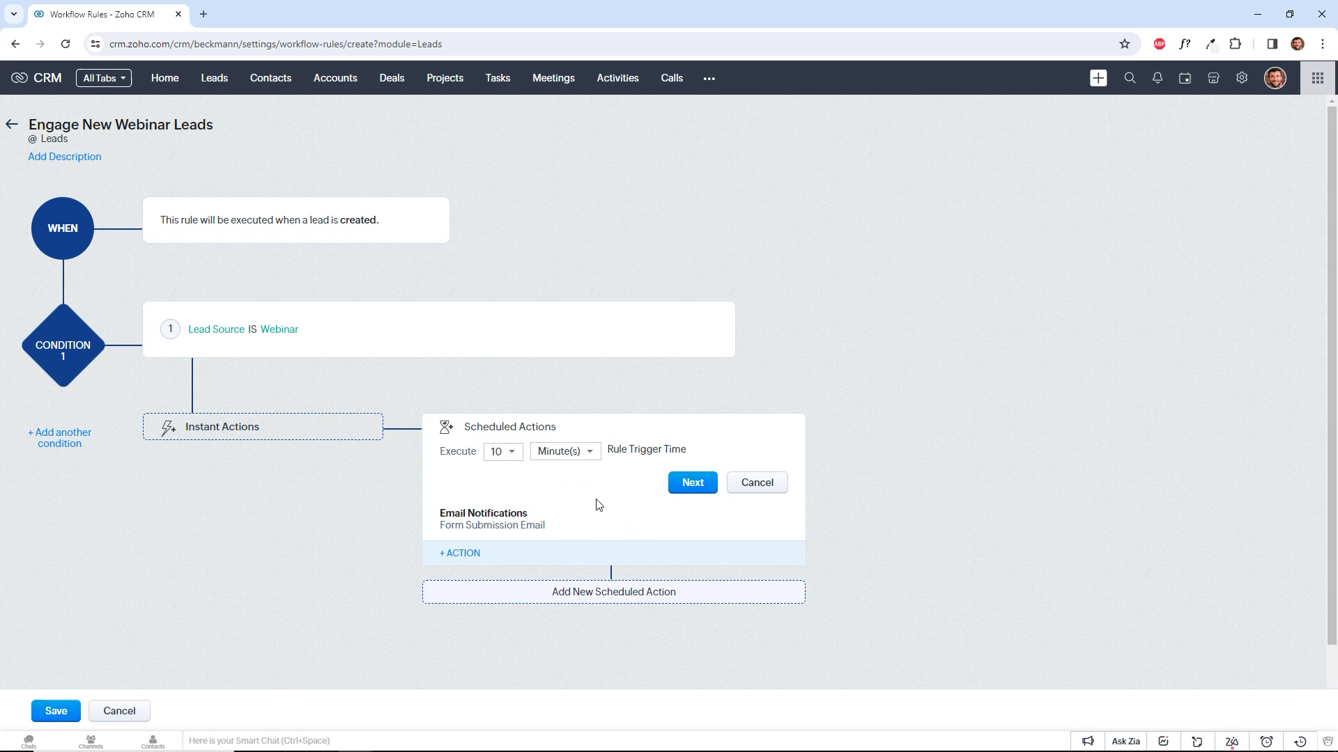
left_click(708, 490)
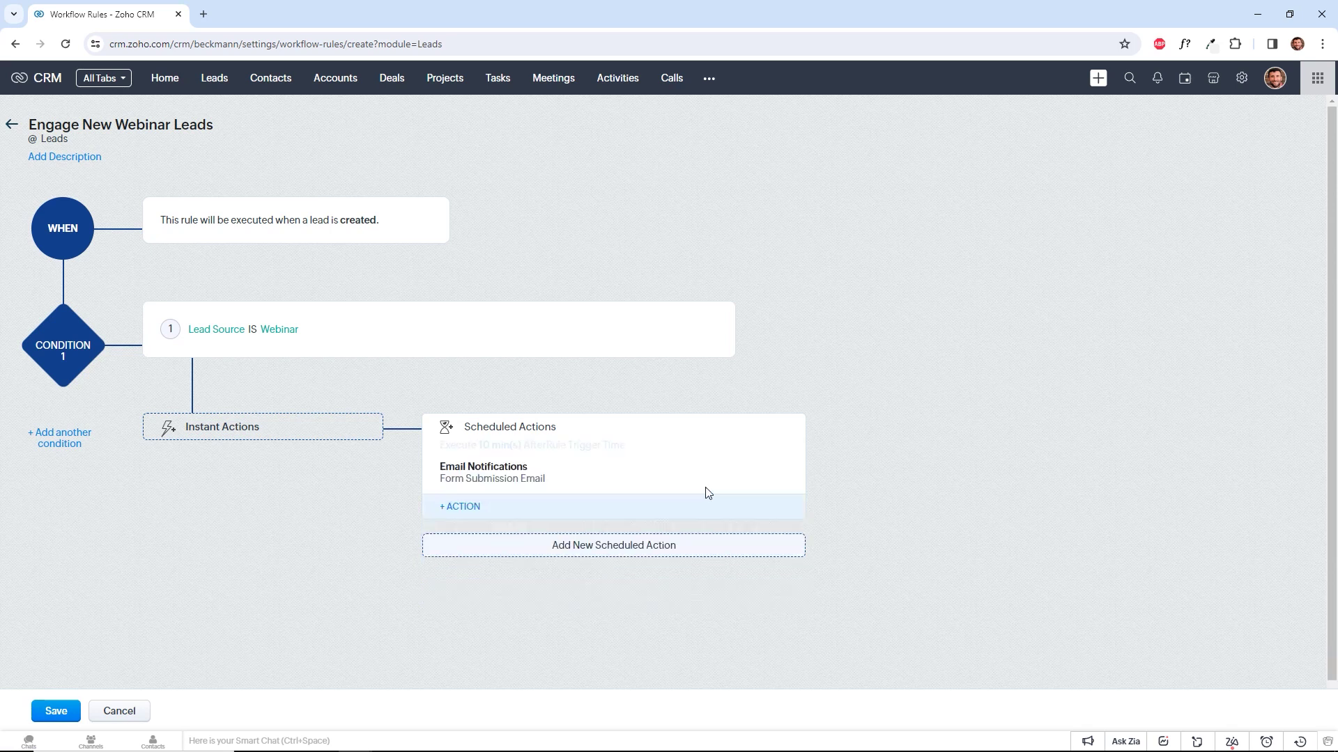
left_click(56, 710)
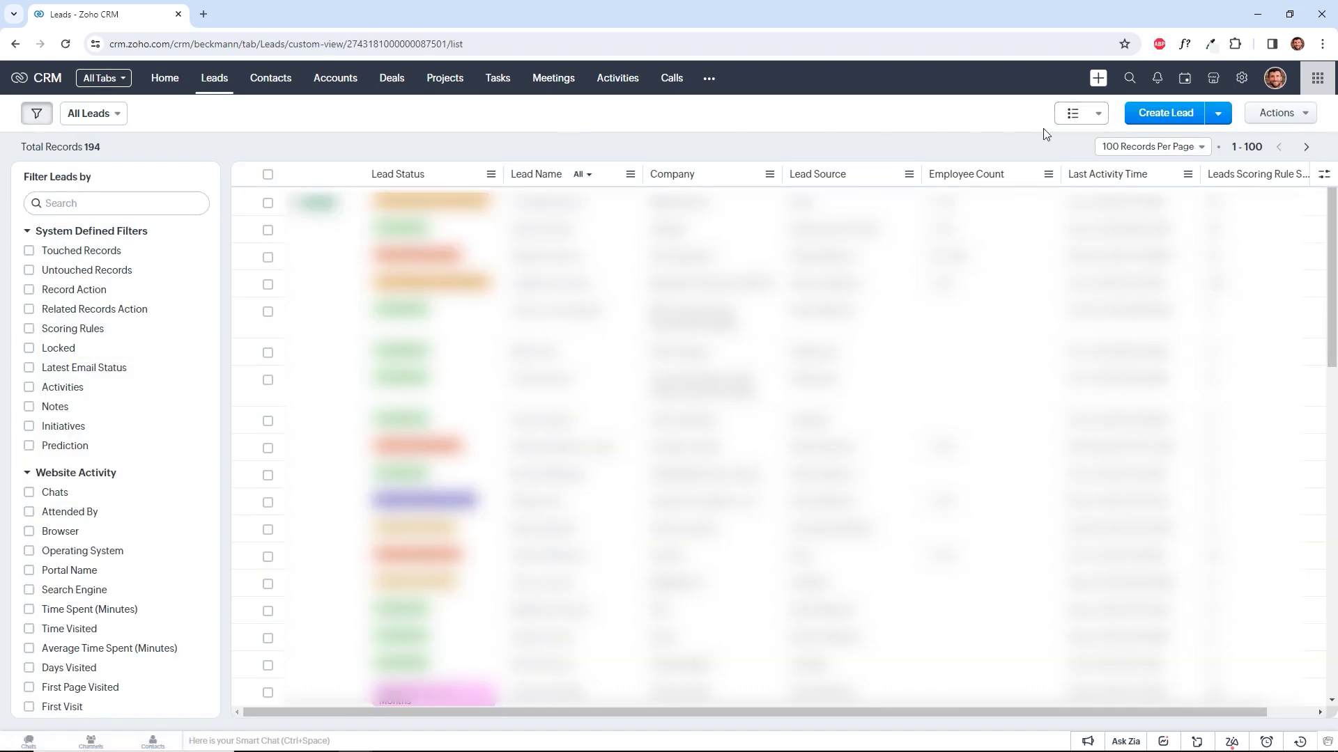
Start a new lead named TEST LEAD and enter the test email address.
left_click(1190, 117)
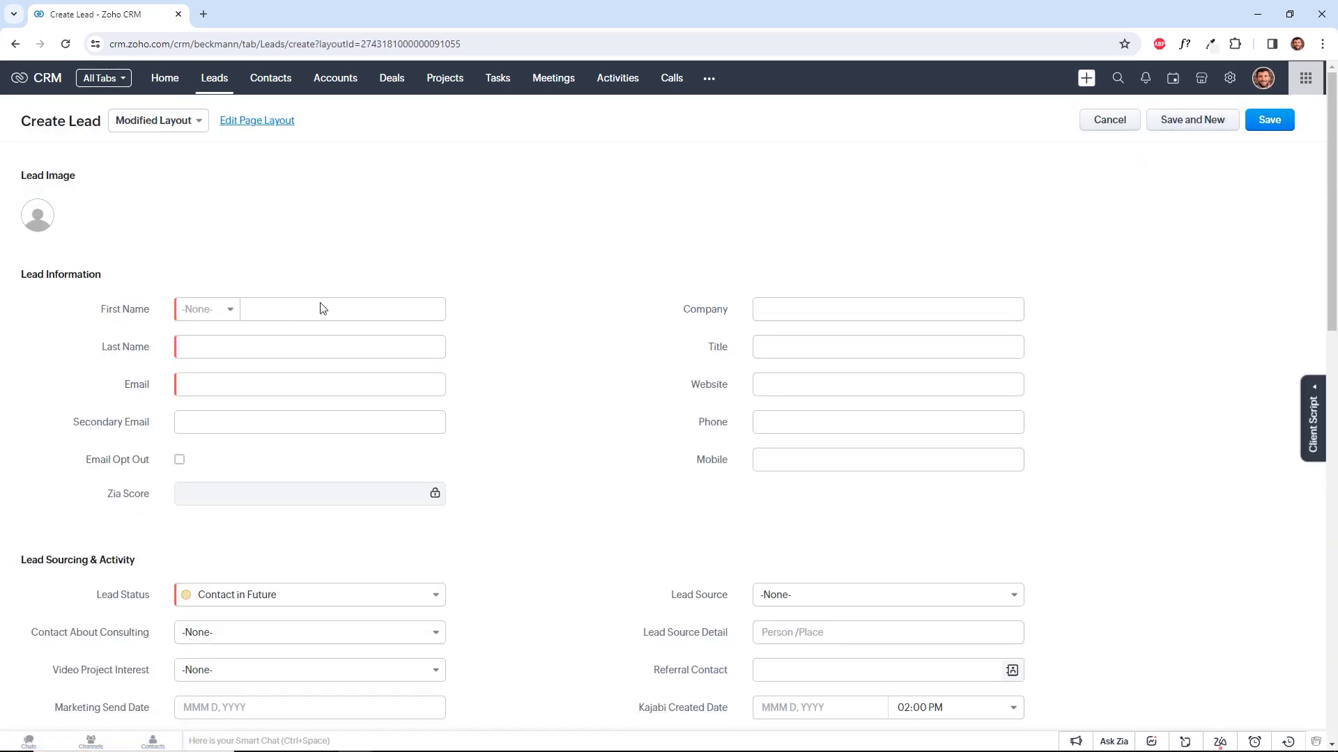
left_click(300, 309)
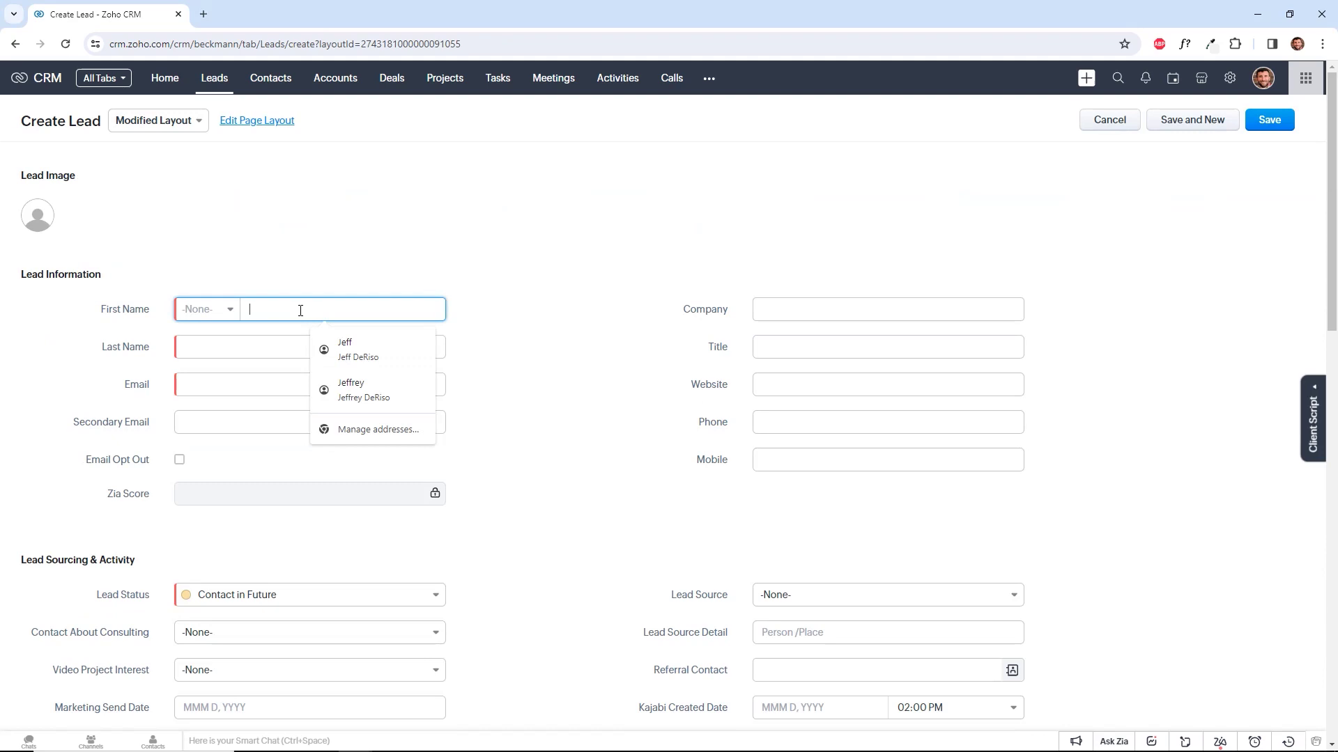
type("TEST")
key("Tab")
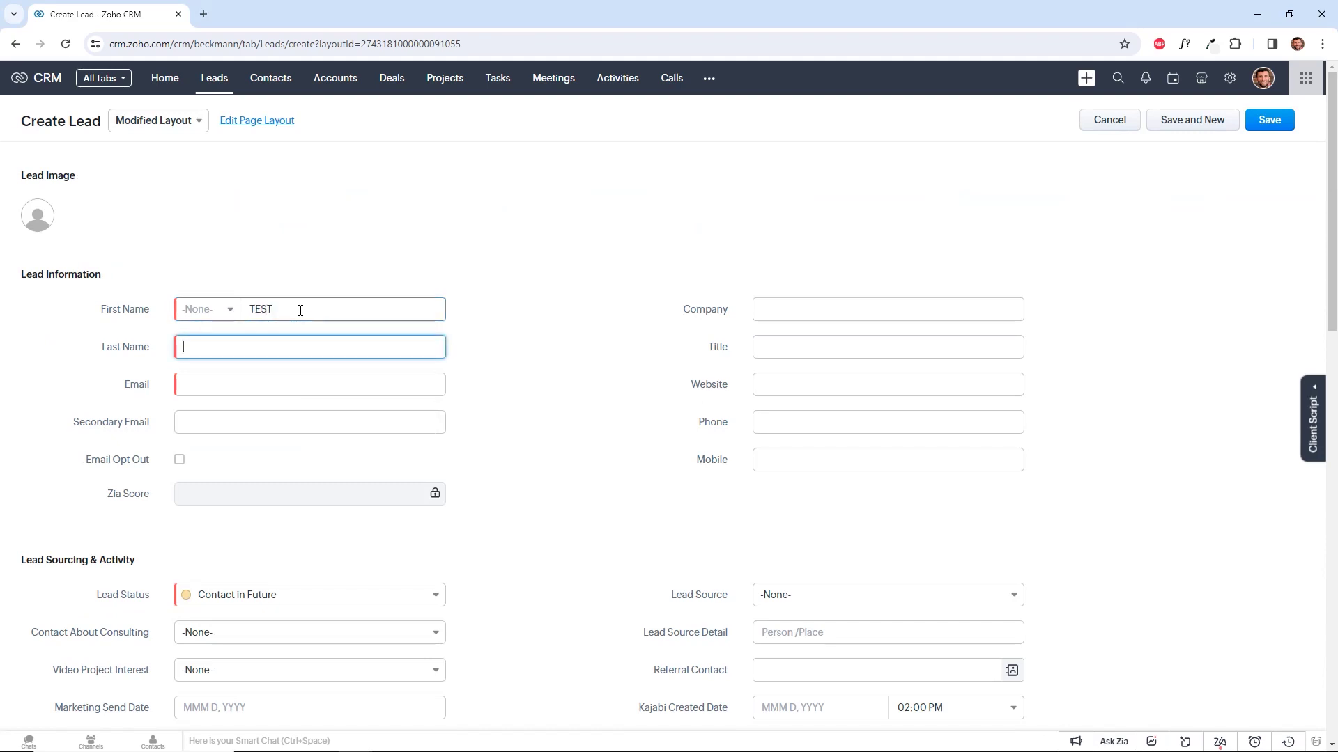
type("LEAD")
key("Tab")
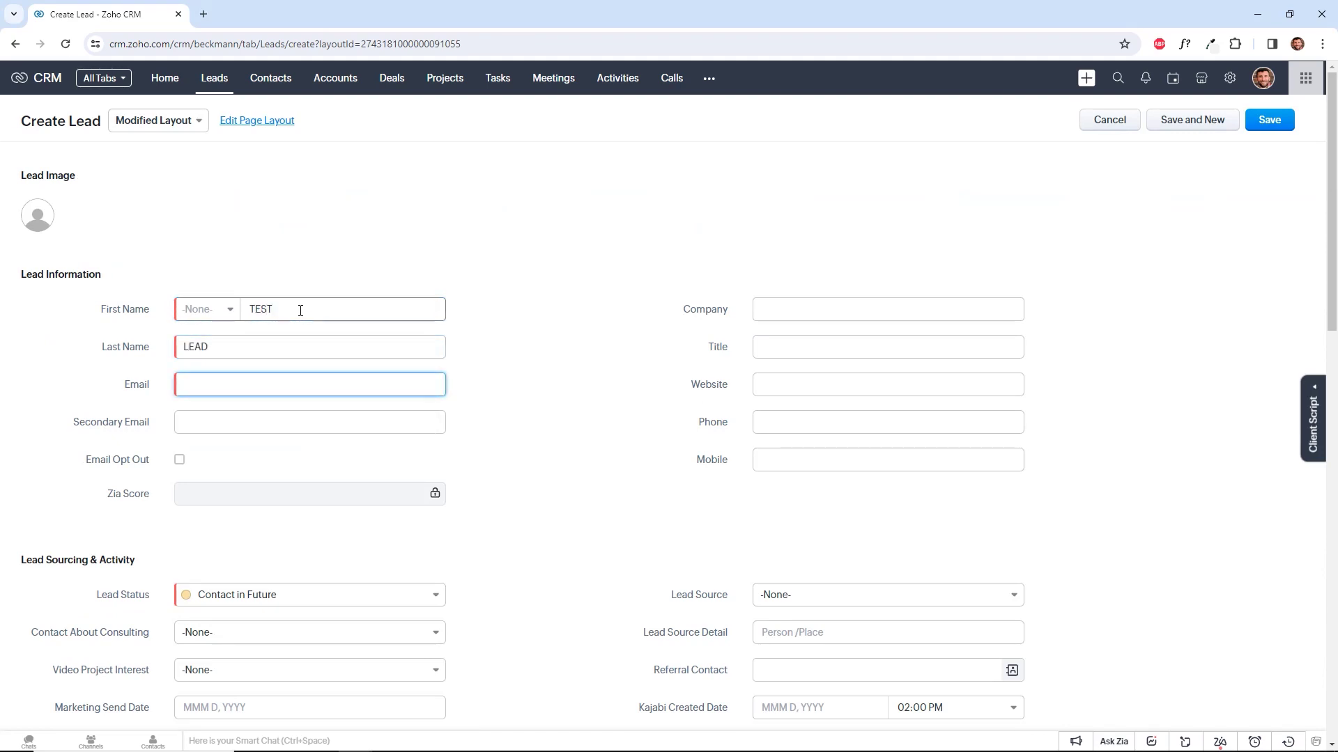
left_click(646, 380)
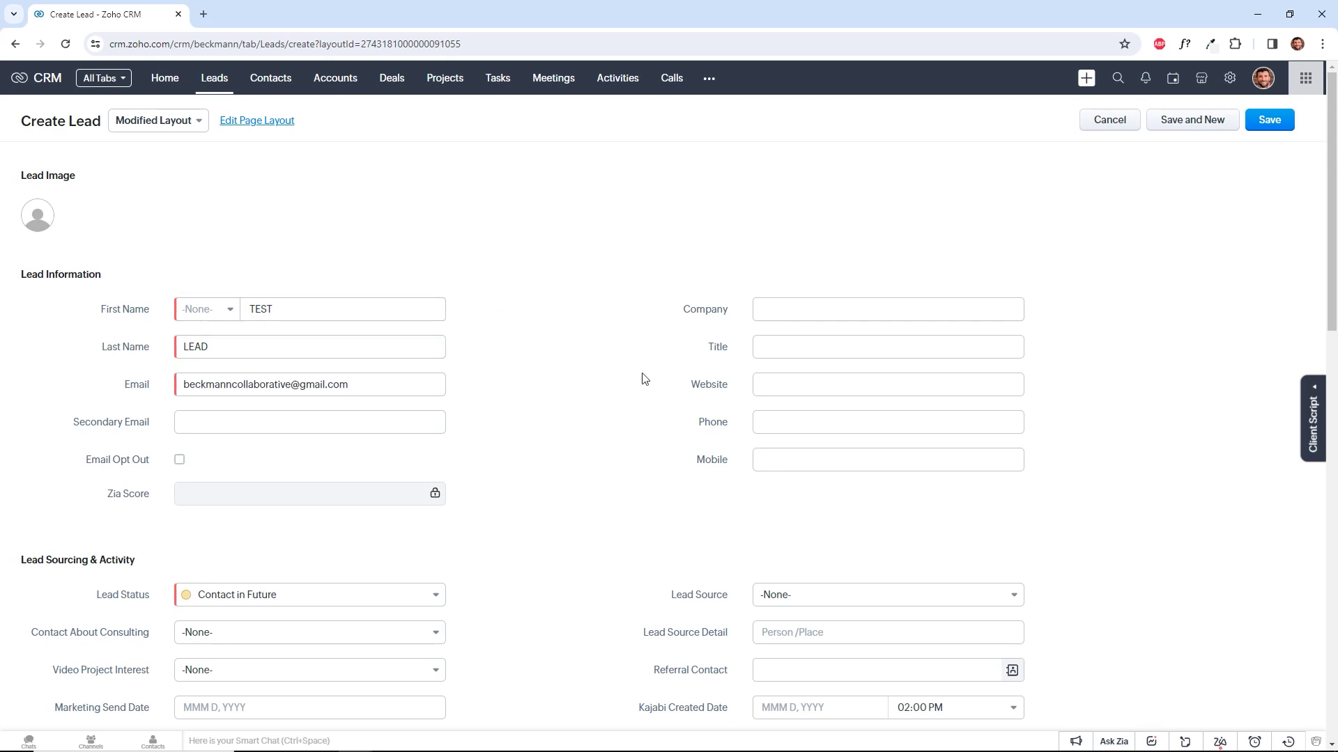
Set the lead's Lead Source to Webinar and save the record.
left_click(787, 594)
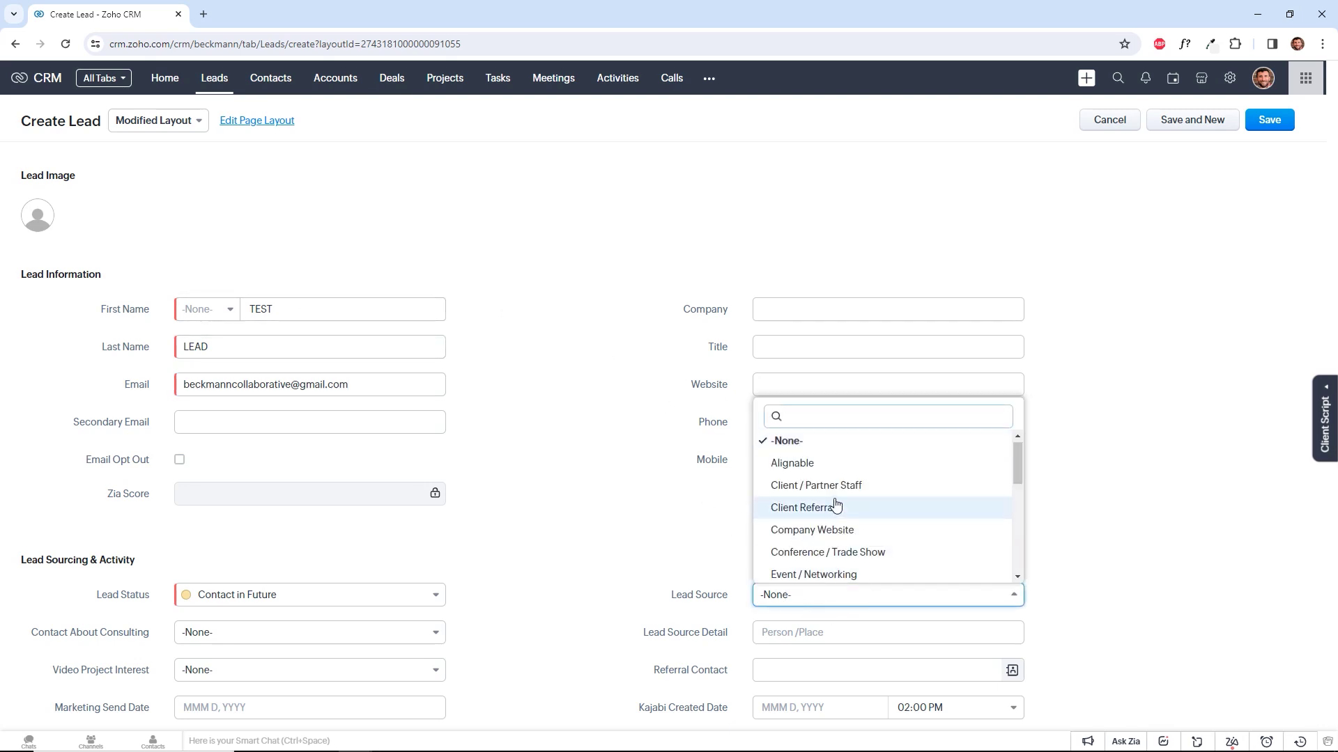
type("web")
left_click(821, 568)
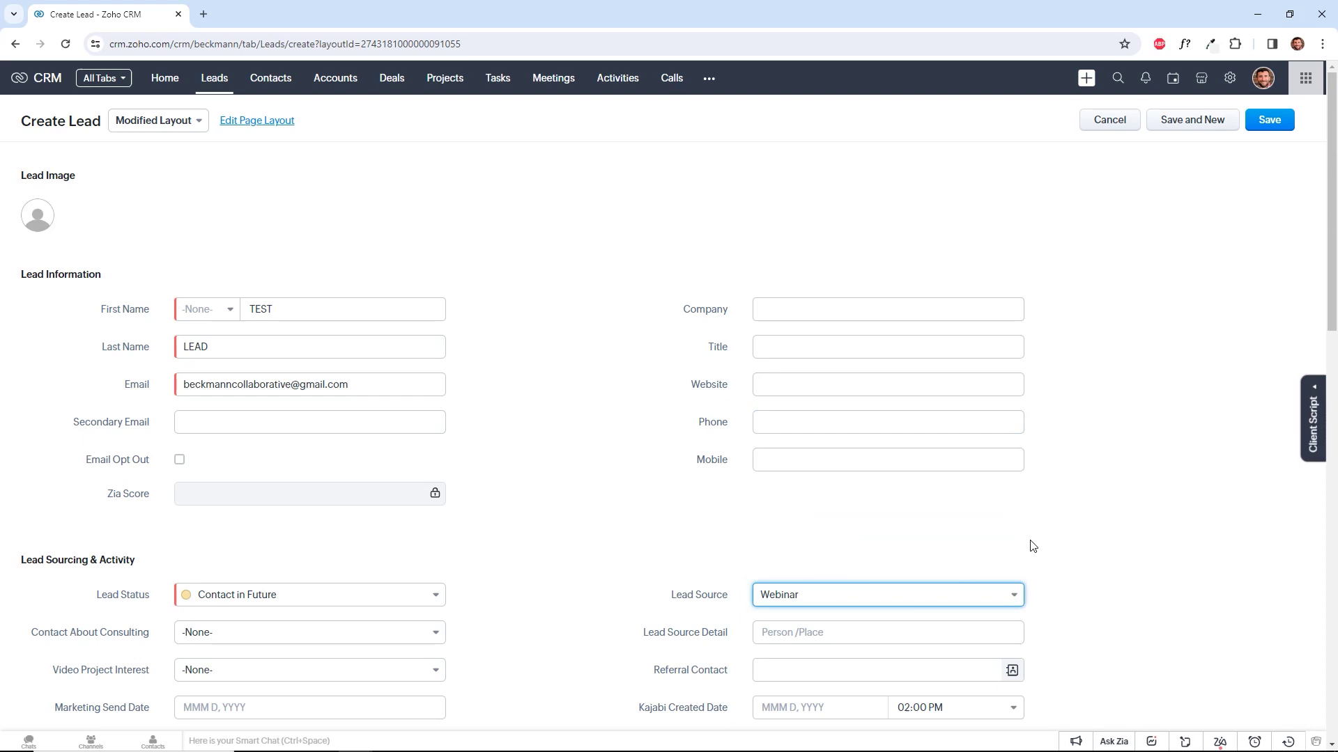
left_click(1269, 129)
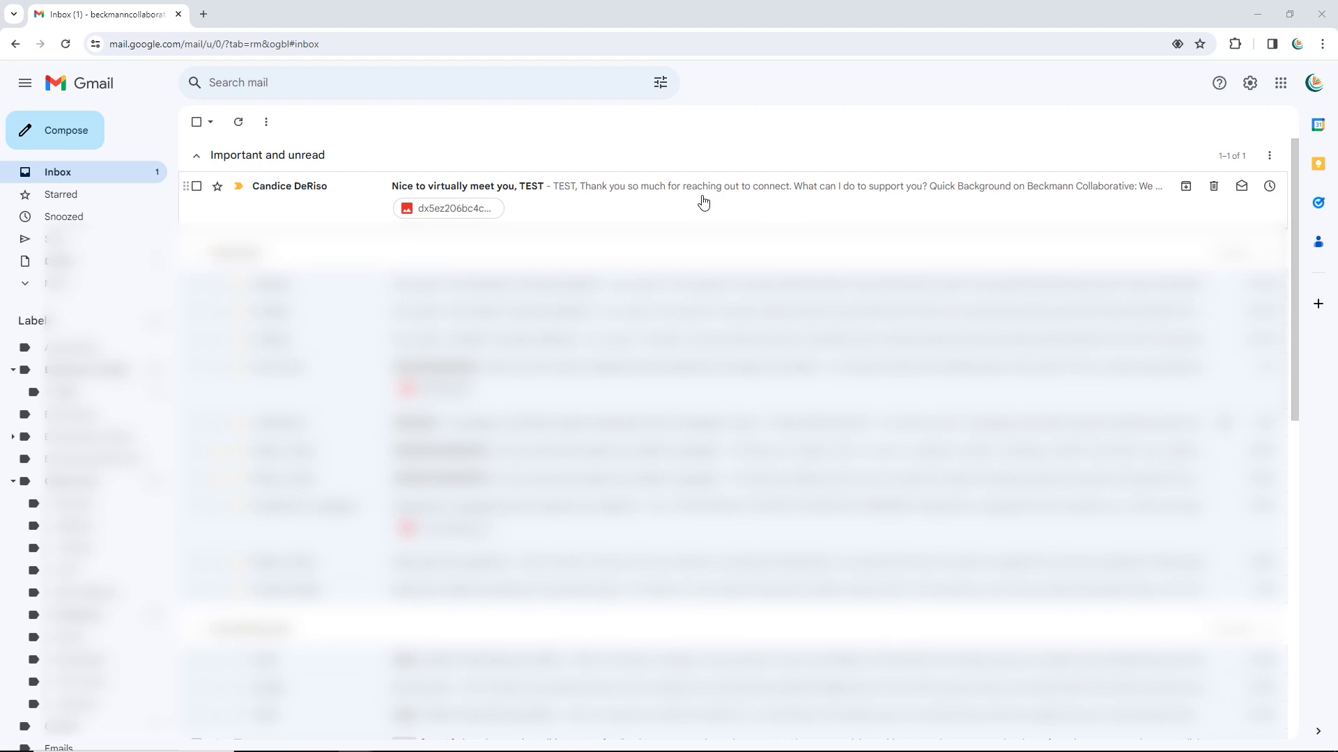
Back in the CRM, check the rule's email usage: 100% sent, delivered and opened.
left_click(1259, 14)
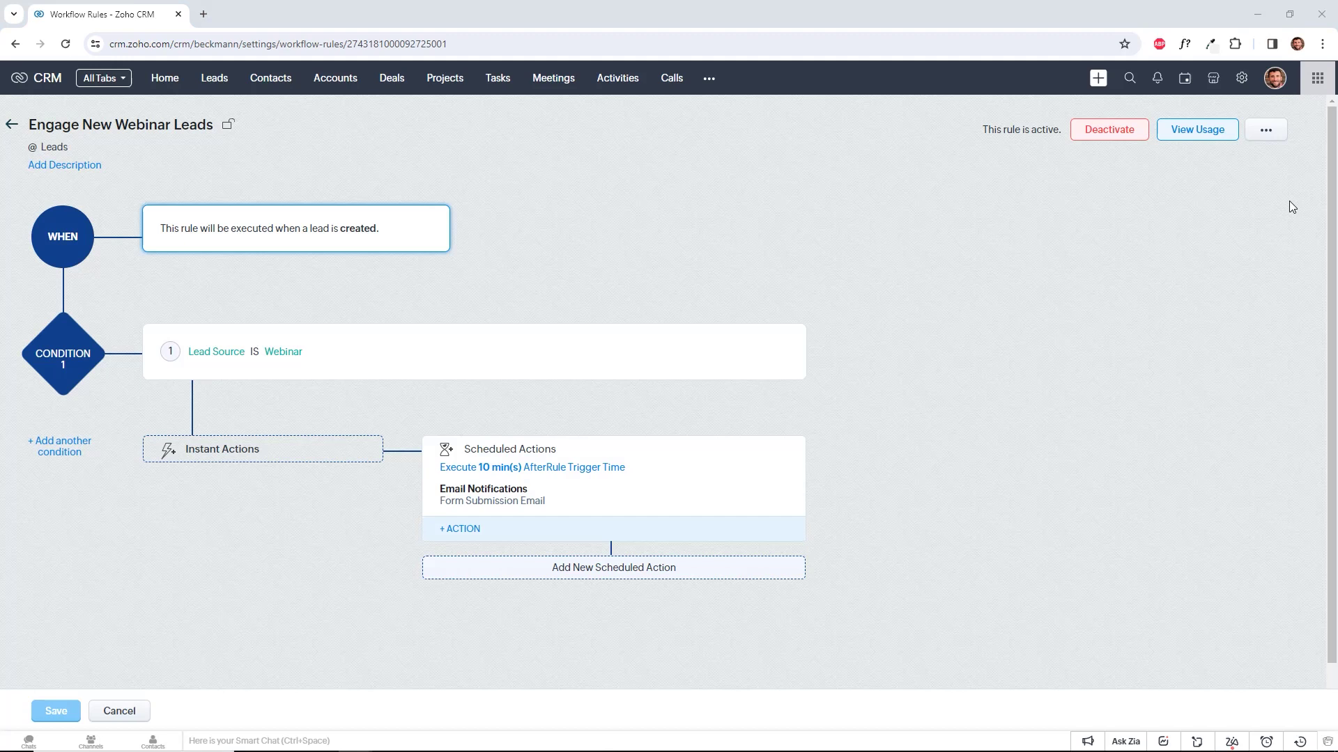
left_click(1209, 137)
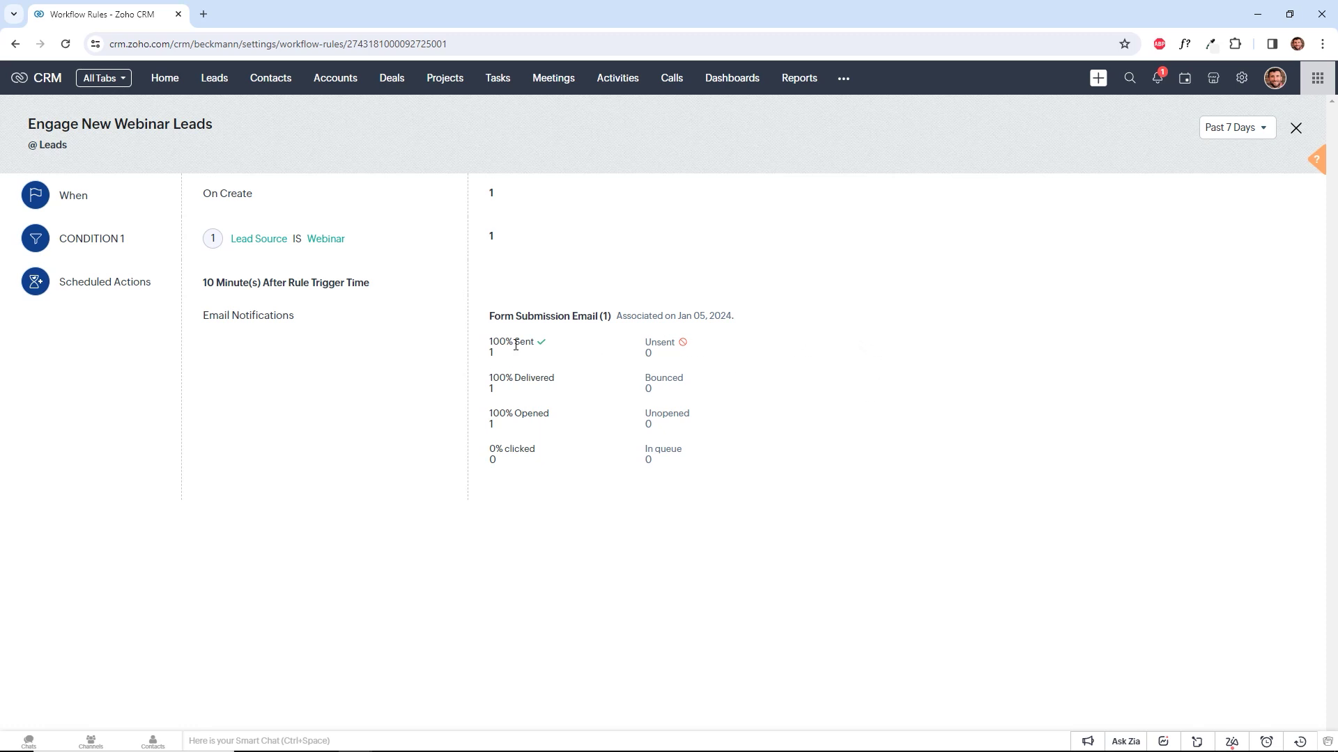
left_click_drag(513, 344, 531, 411)
left_click(548, 413)
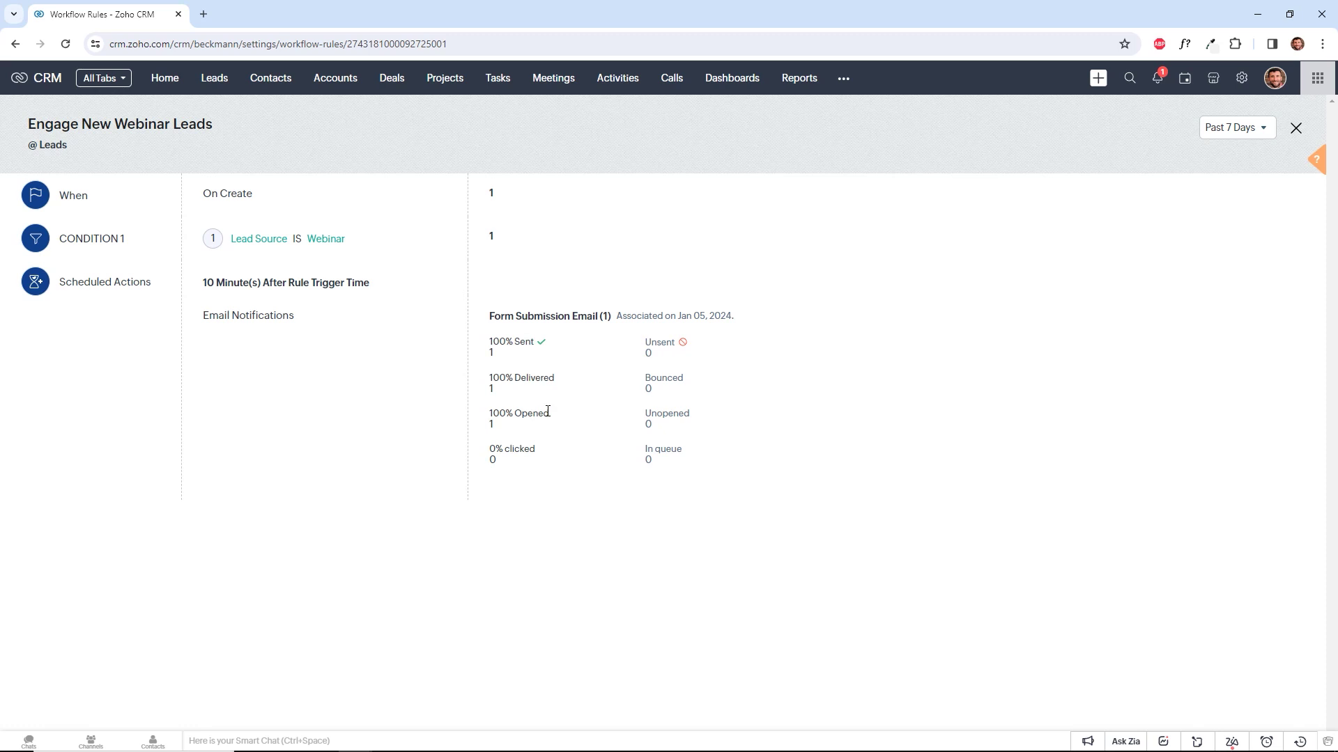